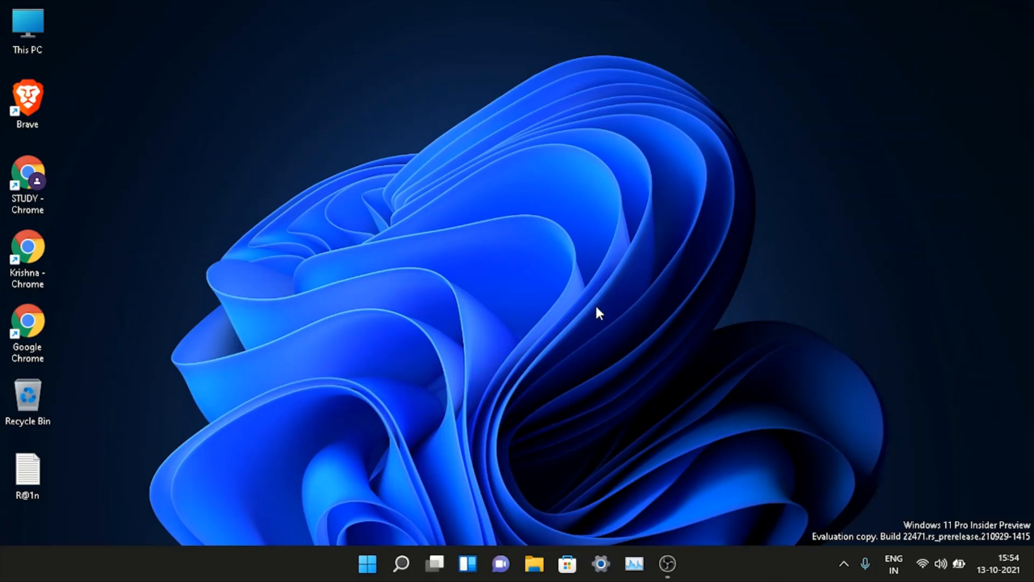
- Search the system for "re" and open Registry Editor
click(368, 564)
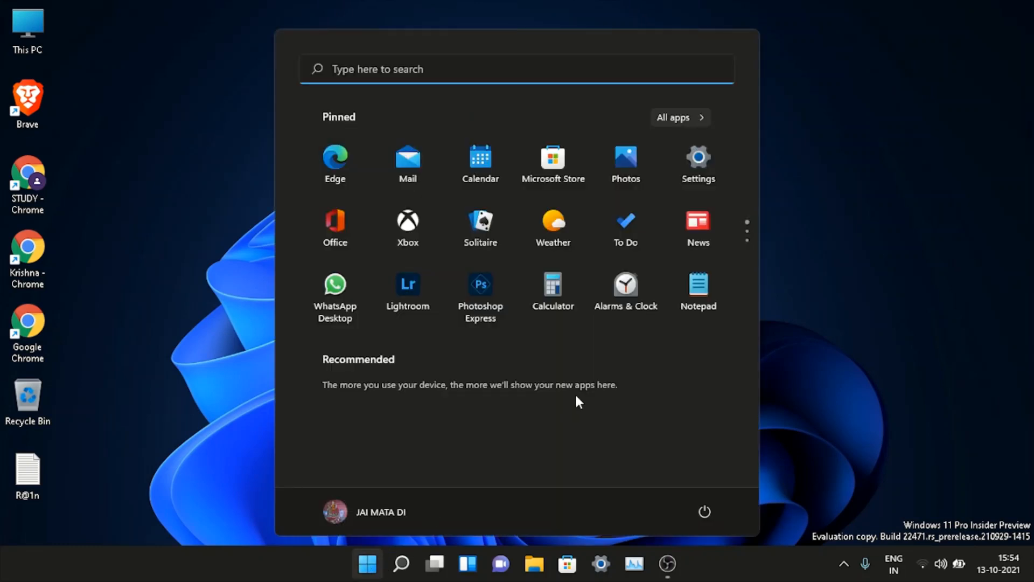
text(re)
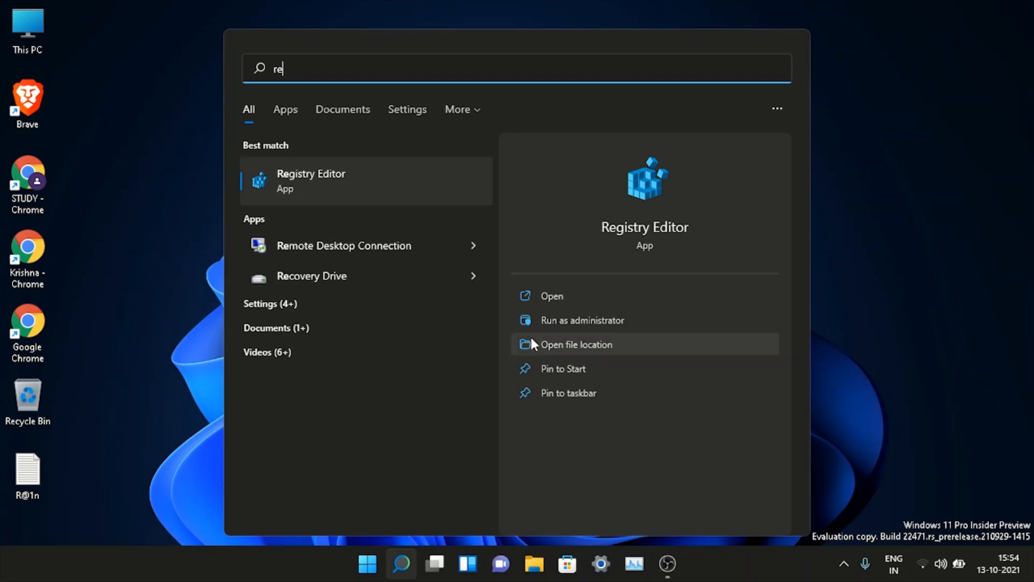
click(383, 178)
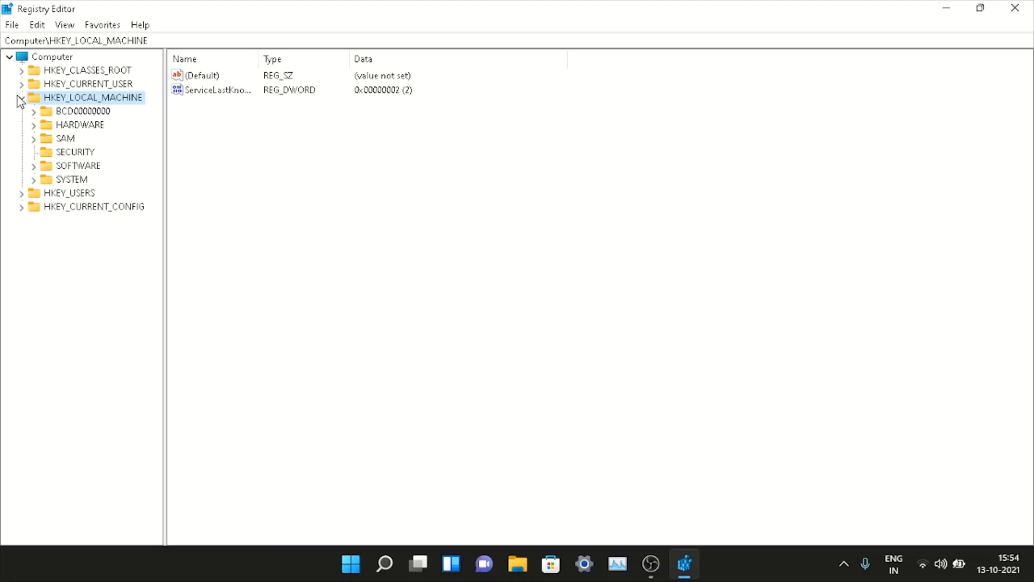
- Expand the registry tree through HKEY_LOCAL_MACHINE and SYSTEM to show the subkeys of Setup
click(20, 97)
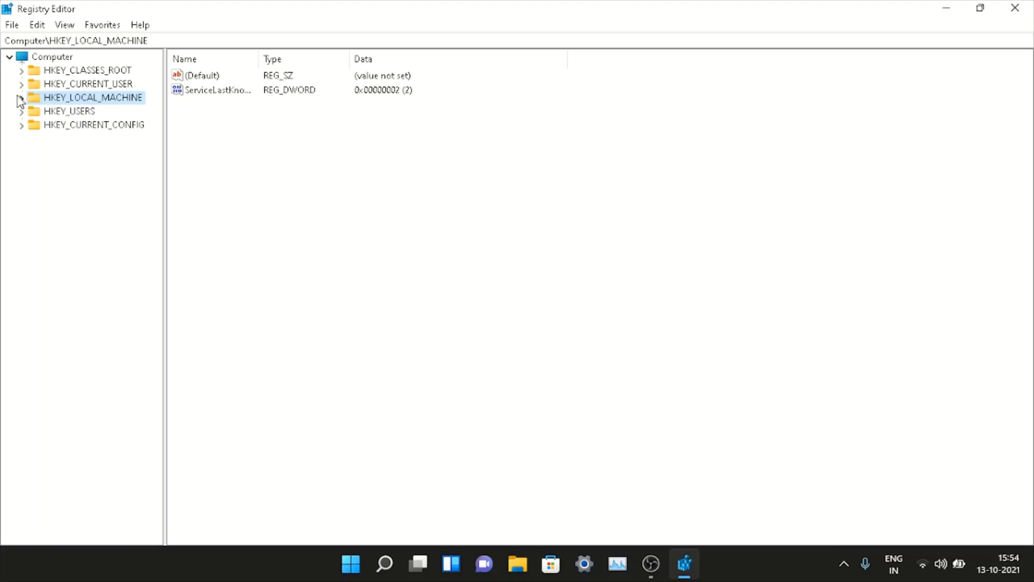
click(21, 98)
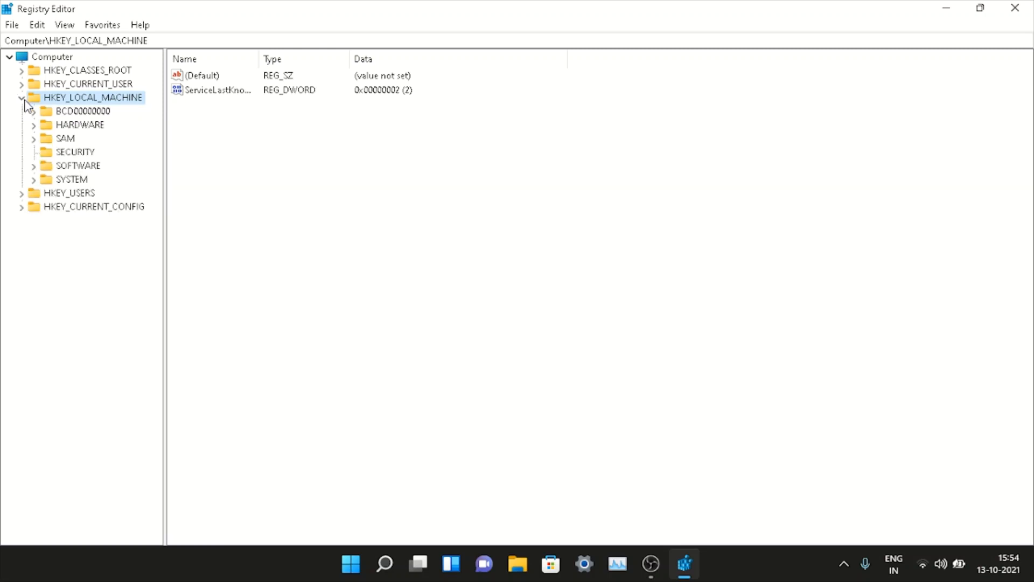
click(33, 180)
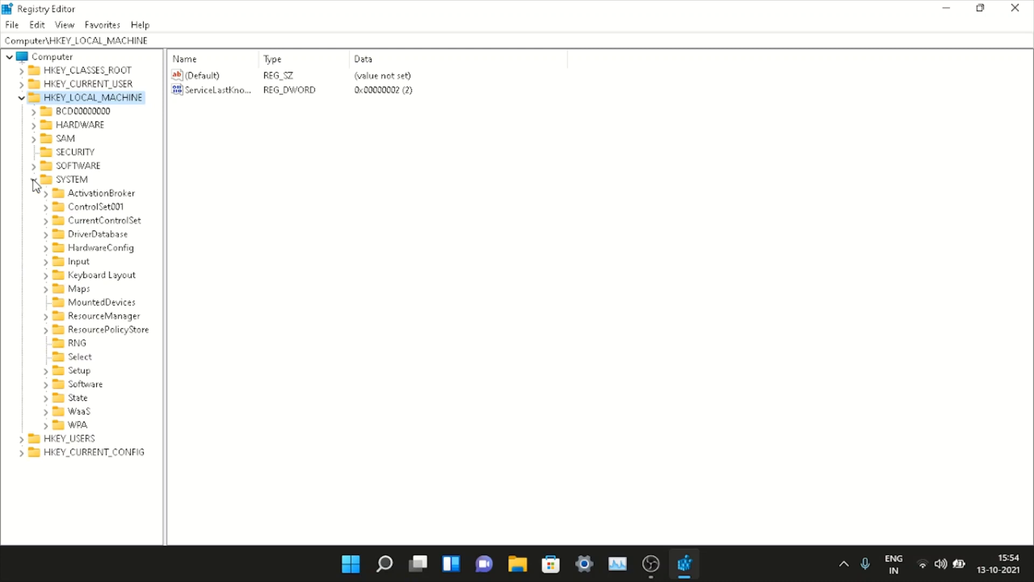
click(46, 371)
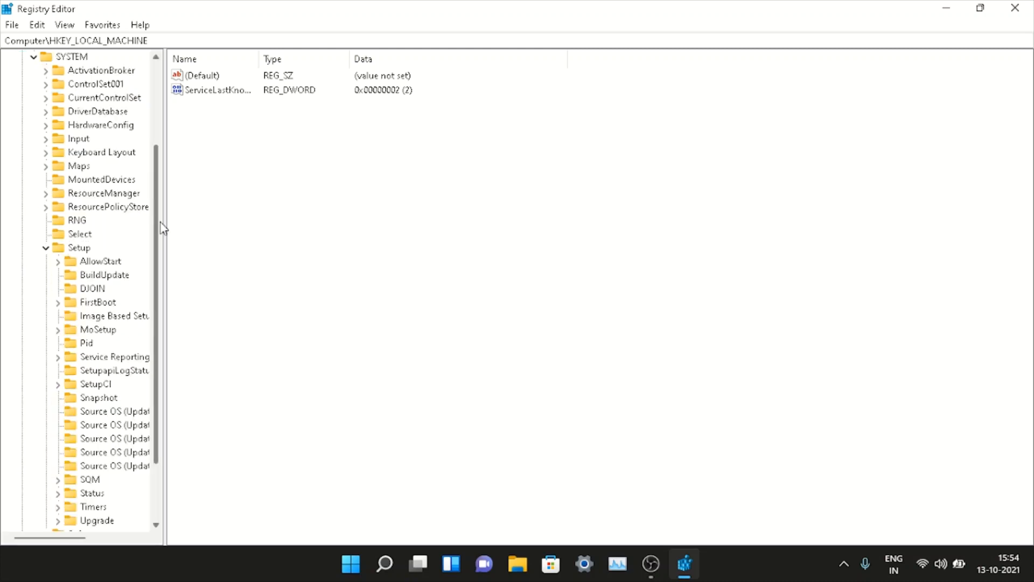
drag(154, 222, 157, 255)
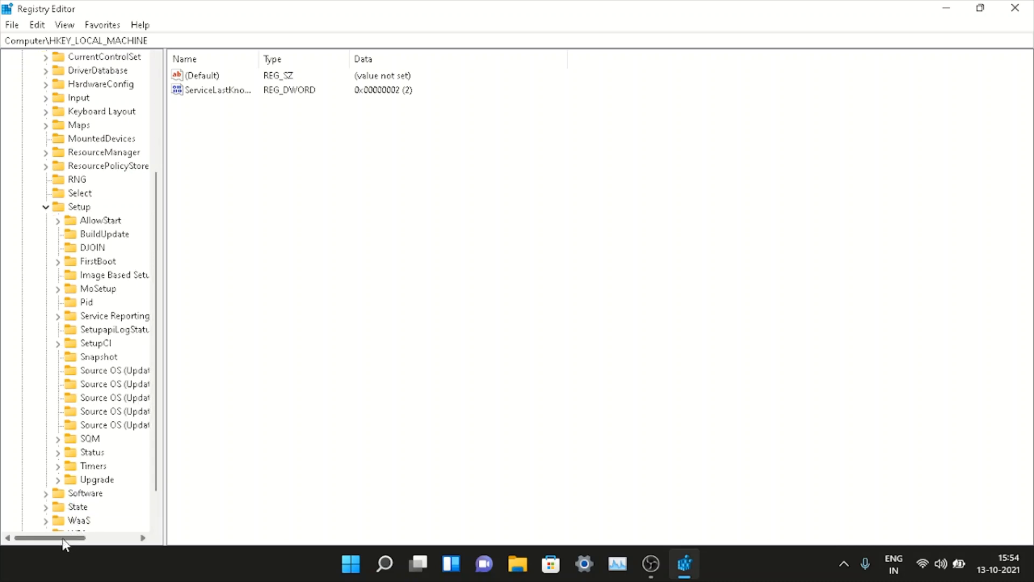
drag(62, 538, 83, 539)
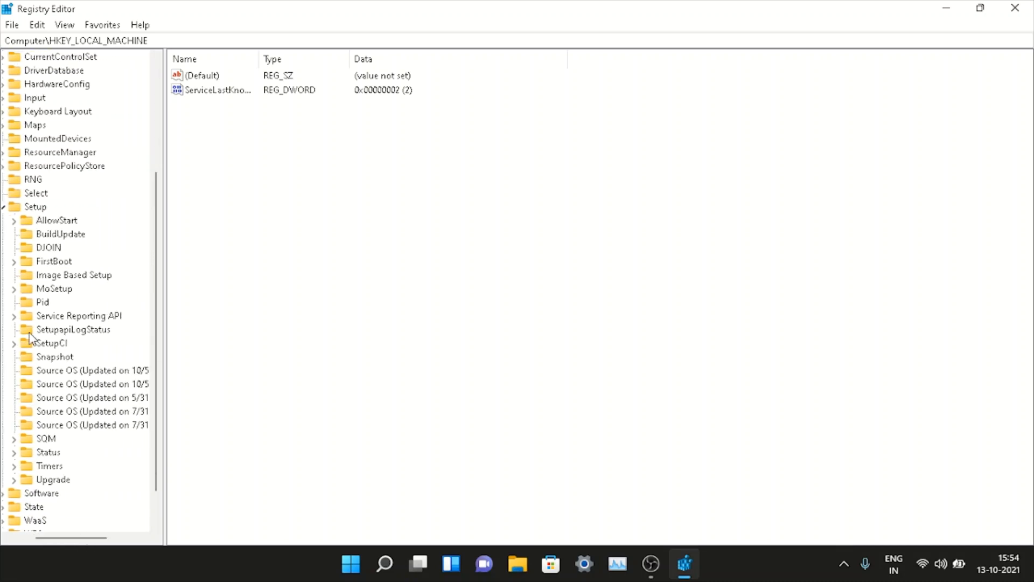
- Create a new key named LabConfig under Setup\Image Based Setup and select it
click(53, 278)
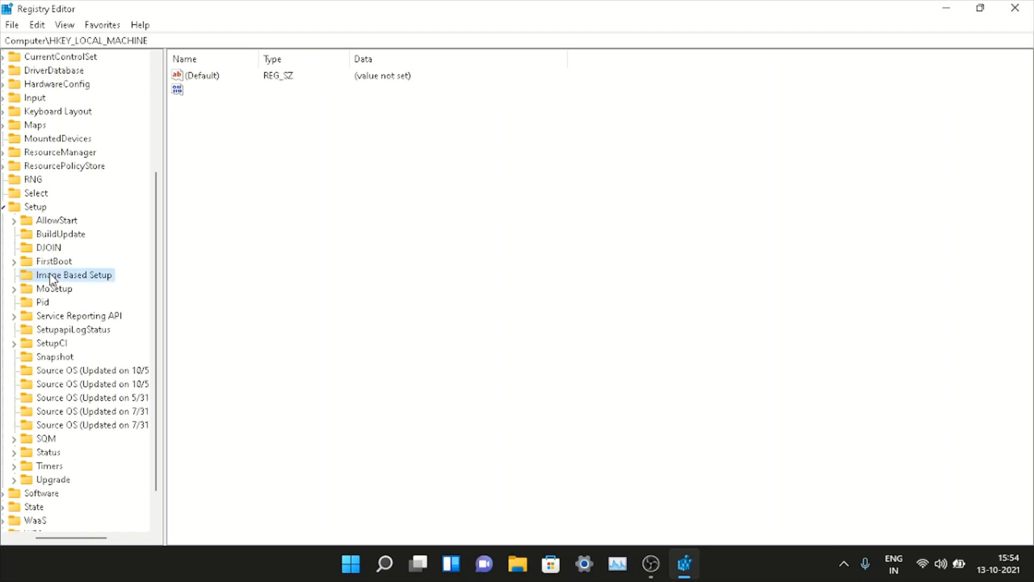
right_click(50, 277)
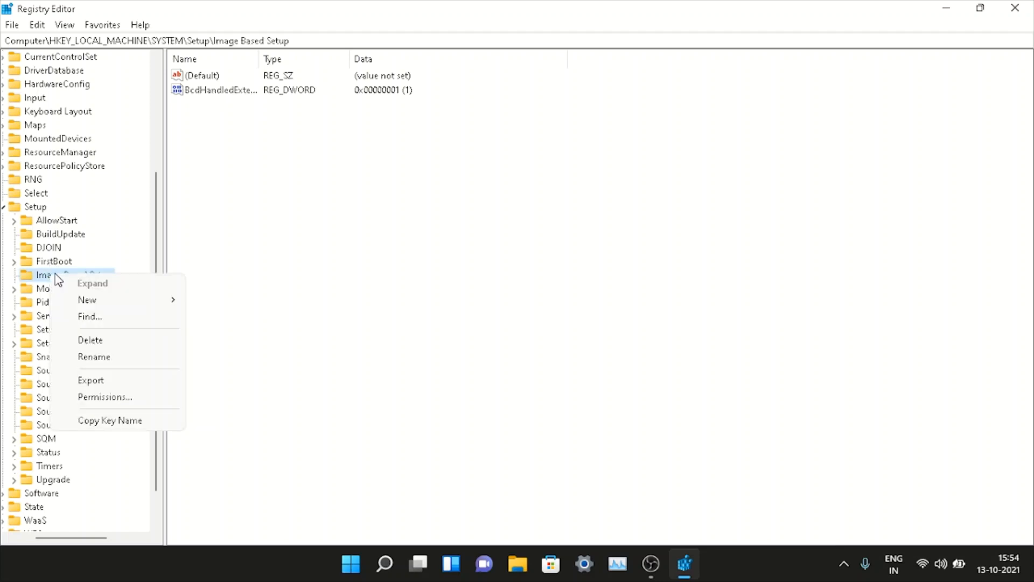
mouse_move(76, 306)
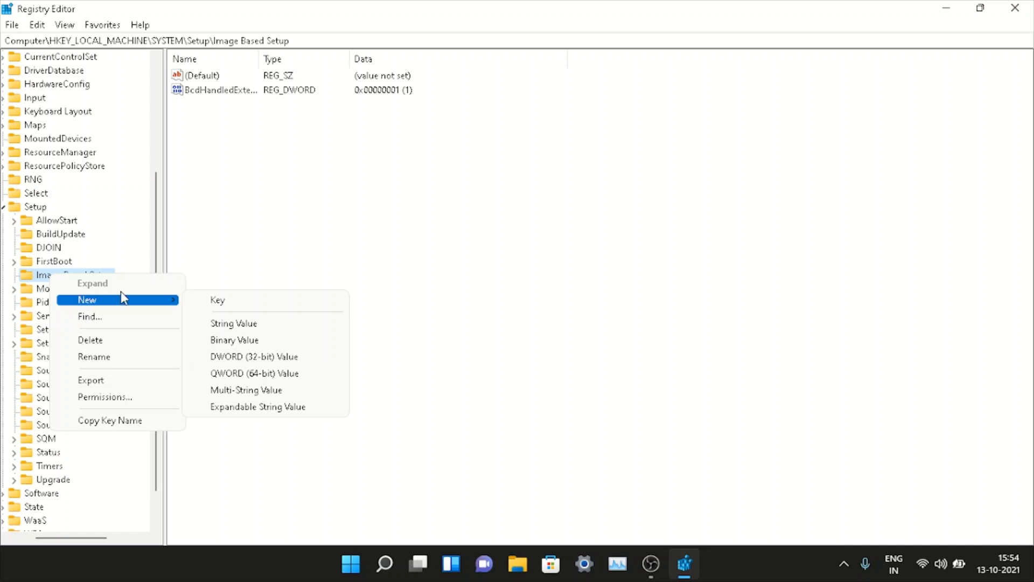
click(215, 300)
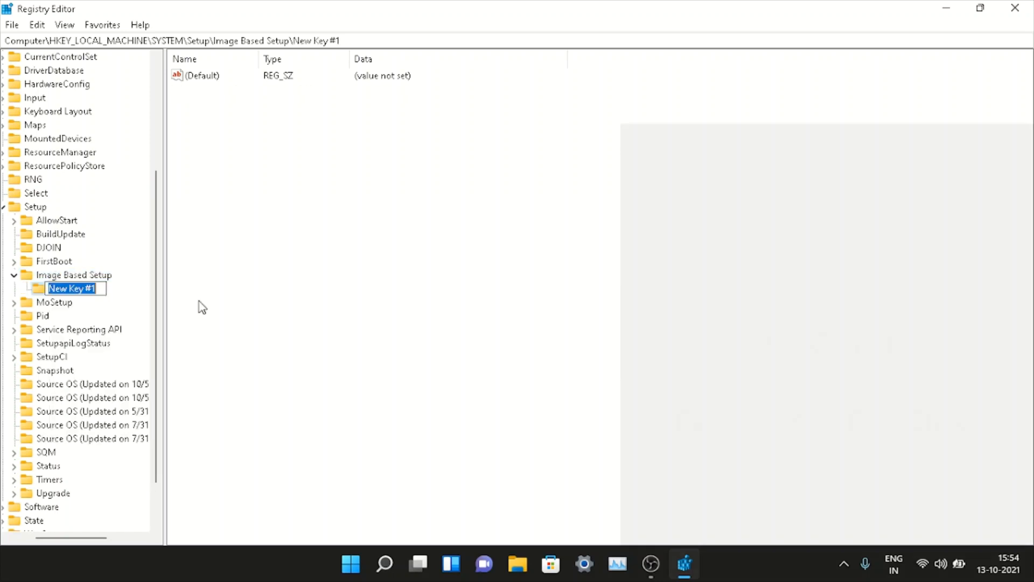
key(BackSpace)
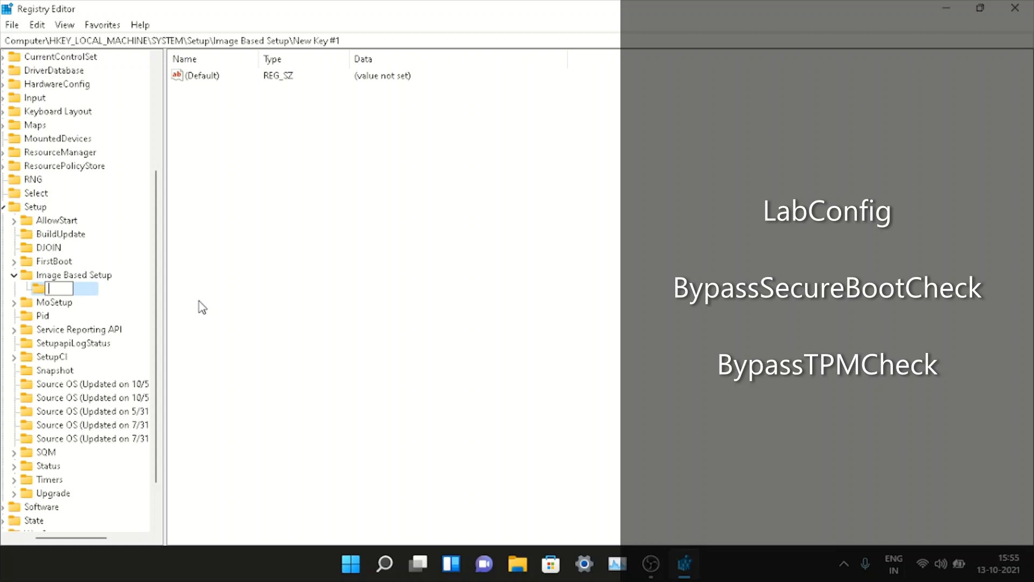
text(LabConfig)
click(185, 283)
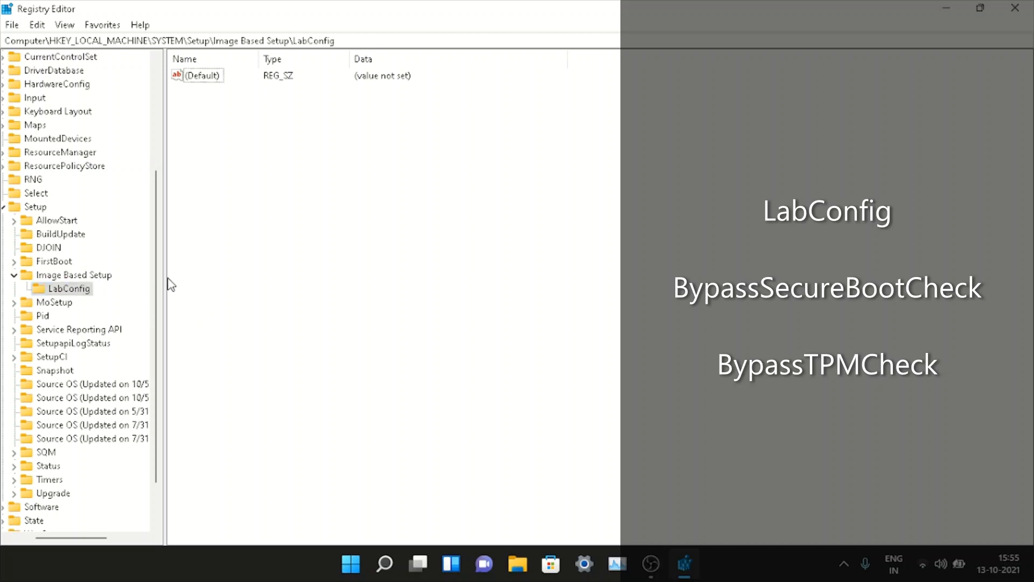
click(72, 291)
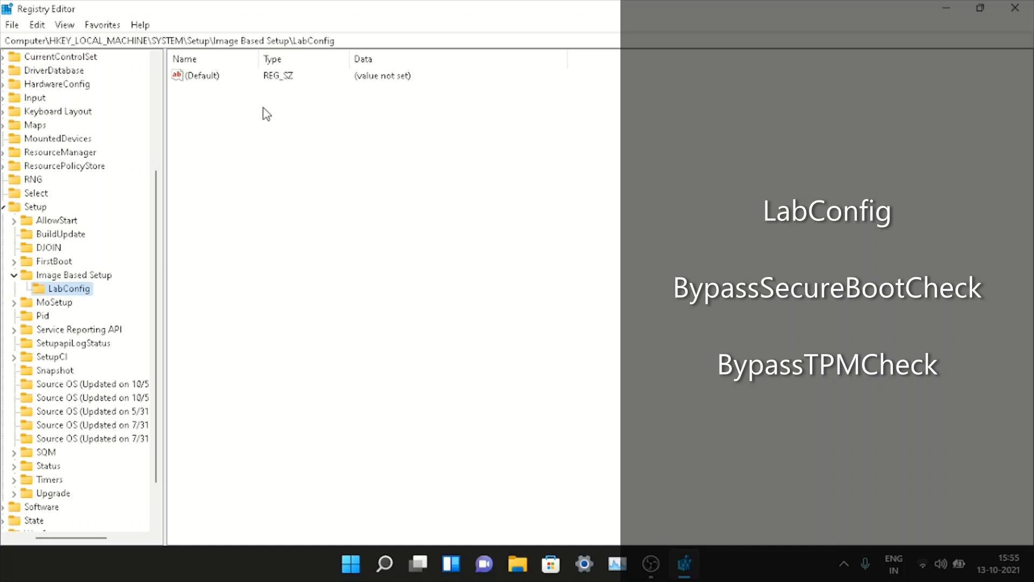
click(277, 138)
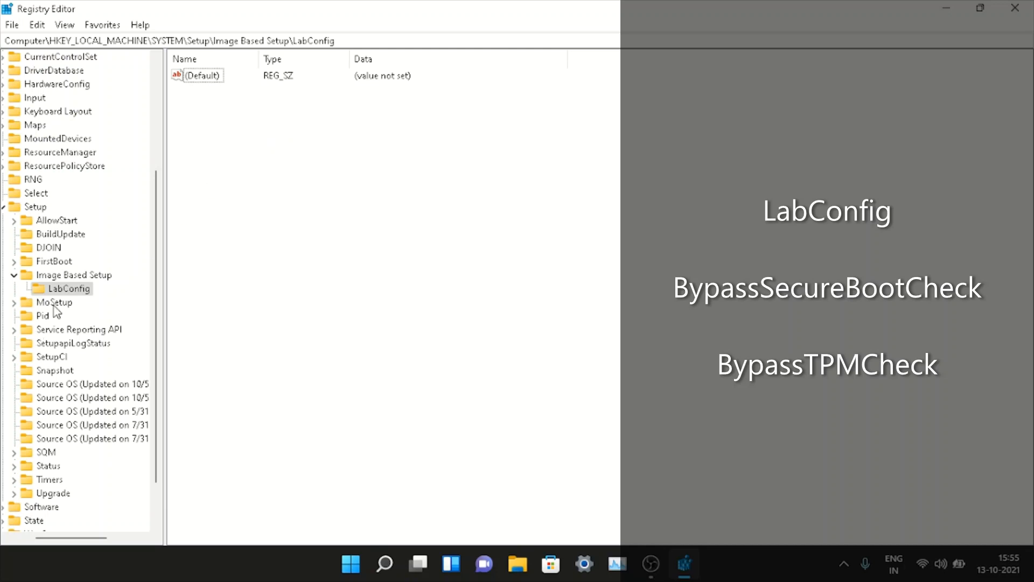
right_click(314, 145)
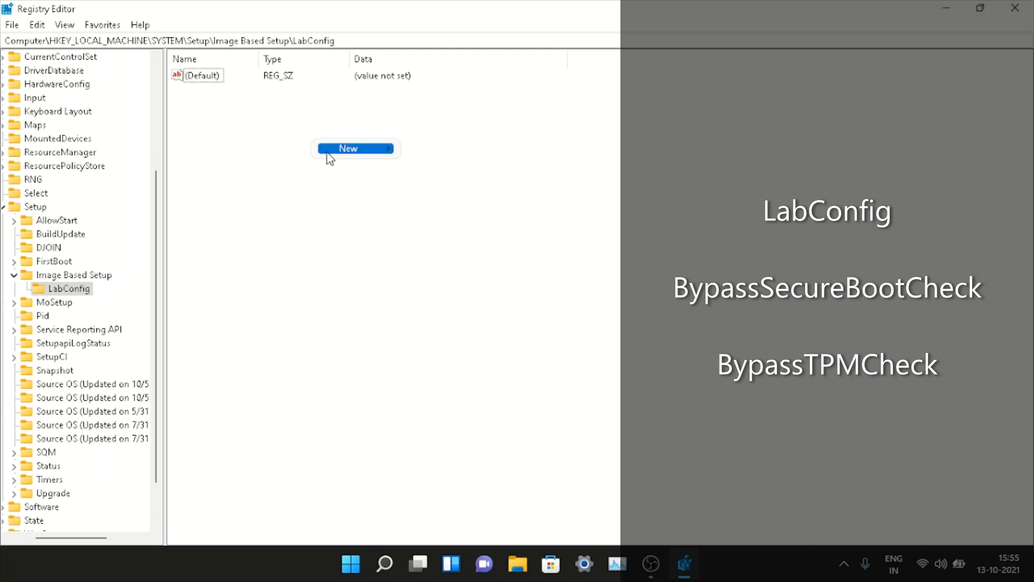
mouse_move(331, 155)
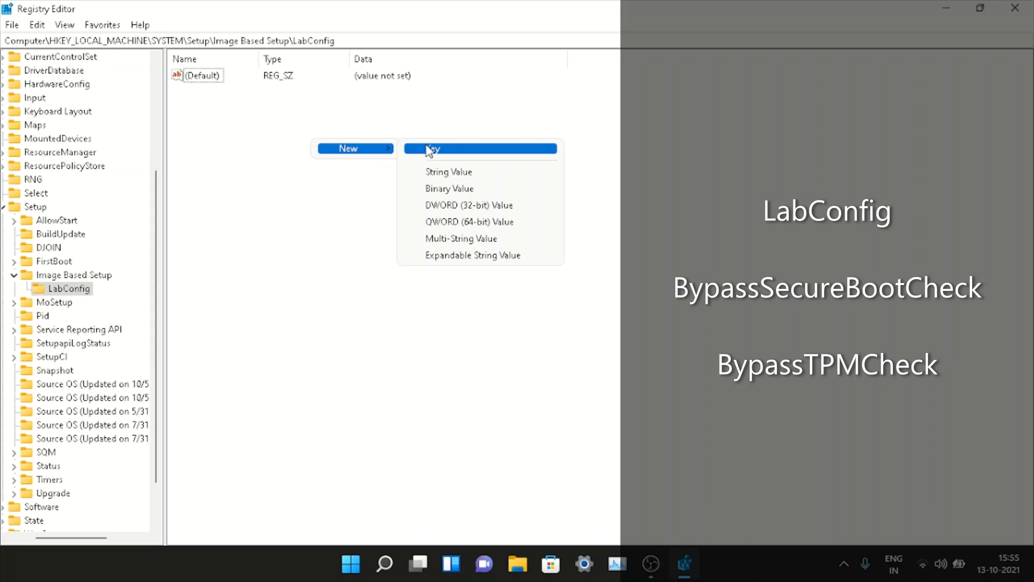
click(457, 206)
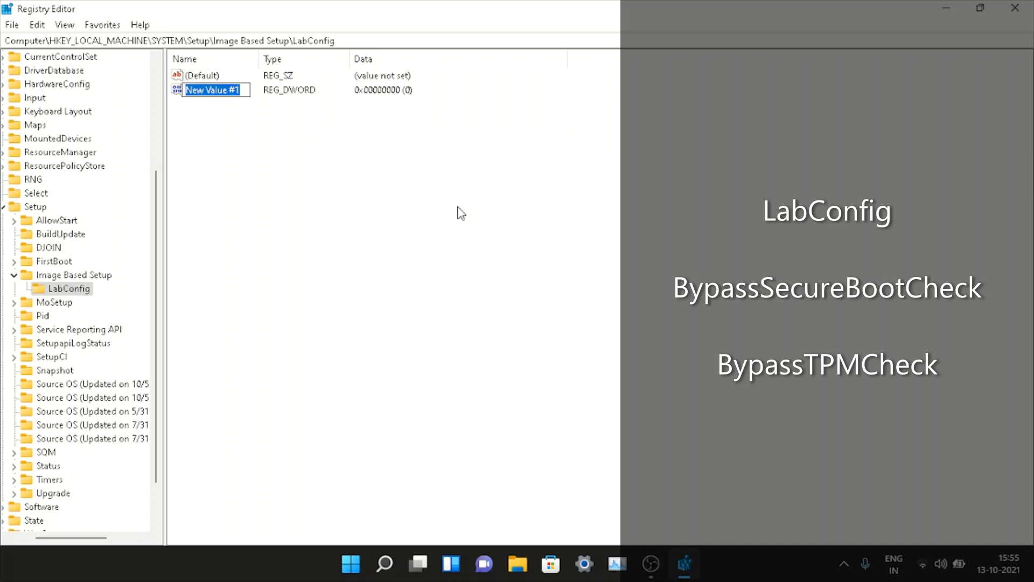
key(BackSpace)
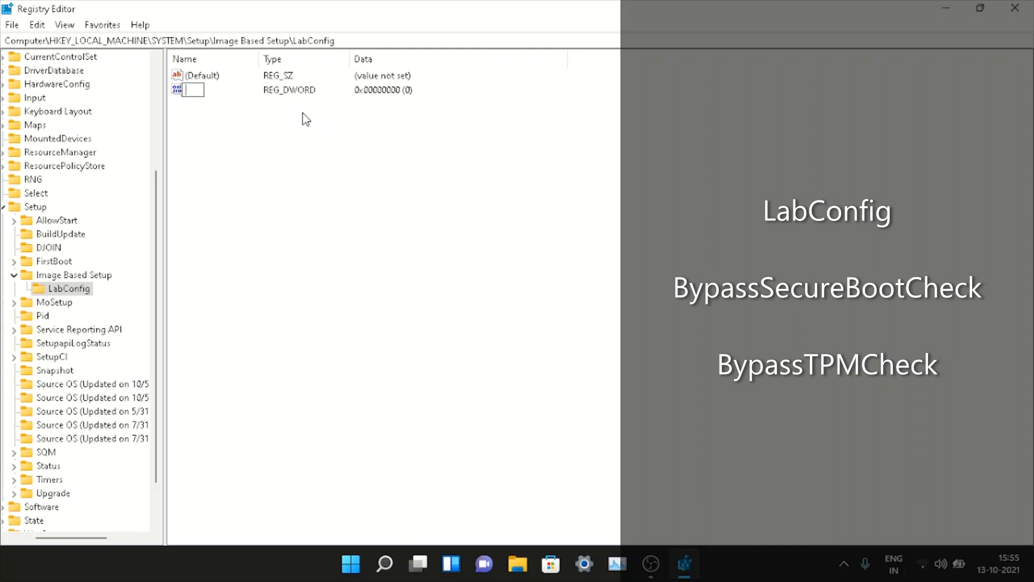
key(Return)
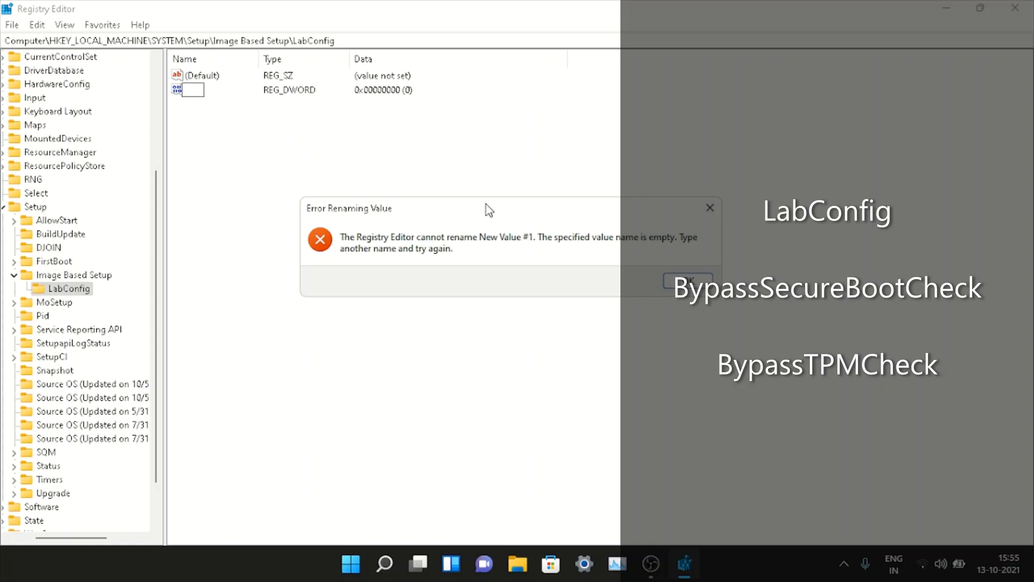
click(684, 280)
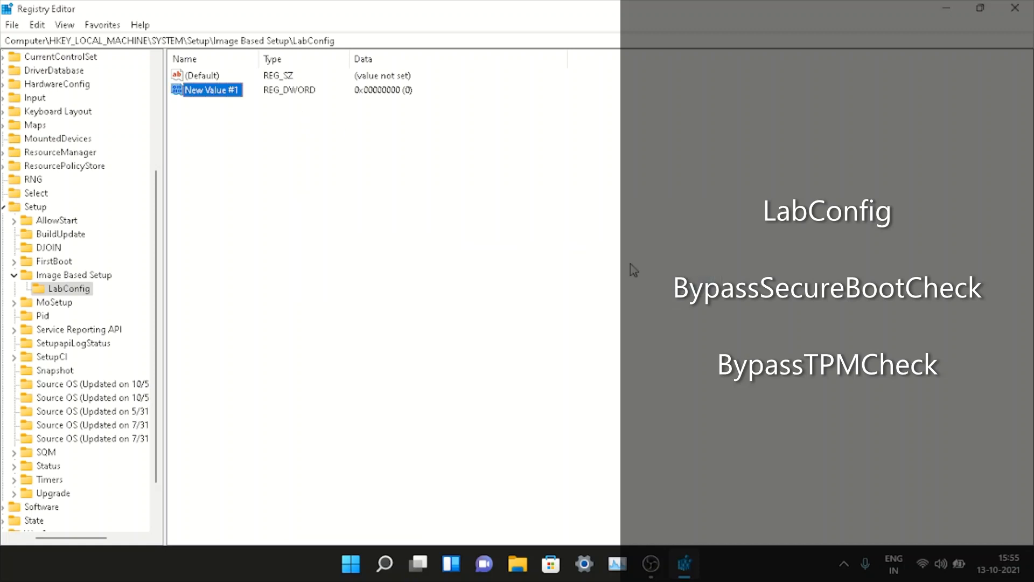
right_click(232, 91)
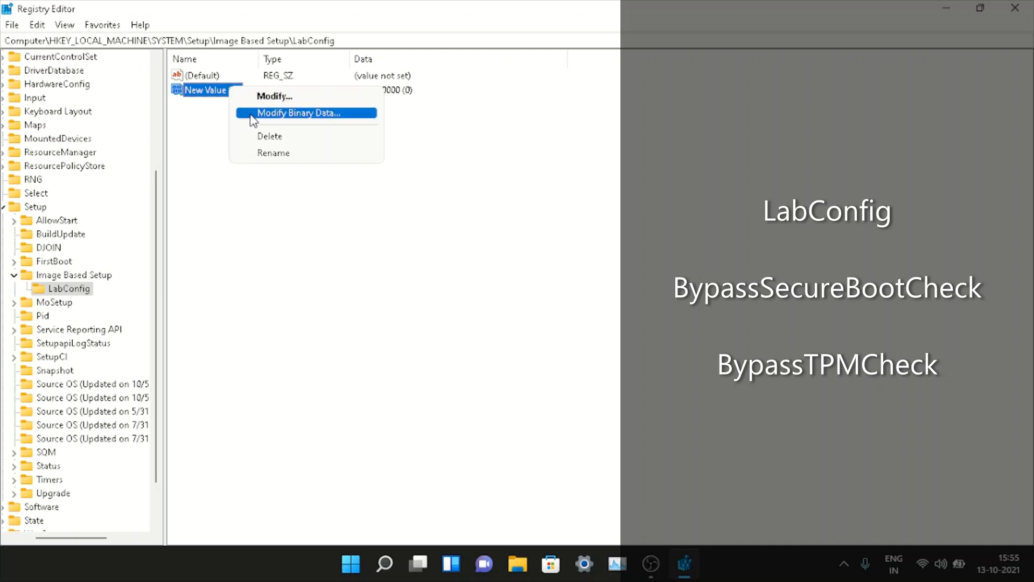
click(263, 137)
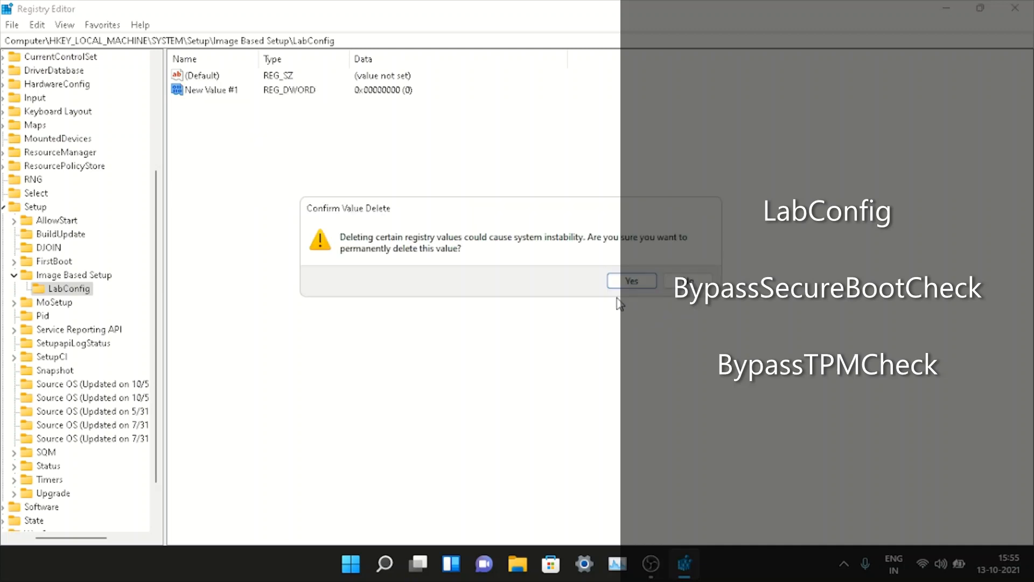
click(628, 281)
- Create a DWORD (32-bit) value named BypassSecureBootCheck in the LabConfig key
right_click(482, 103)
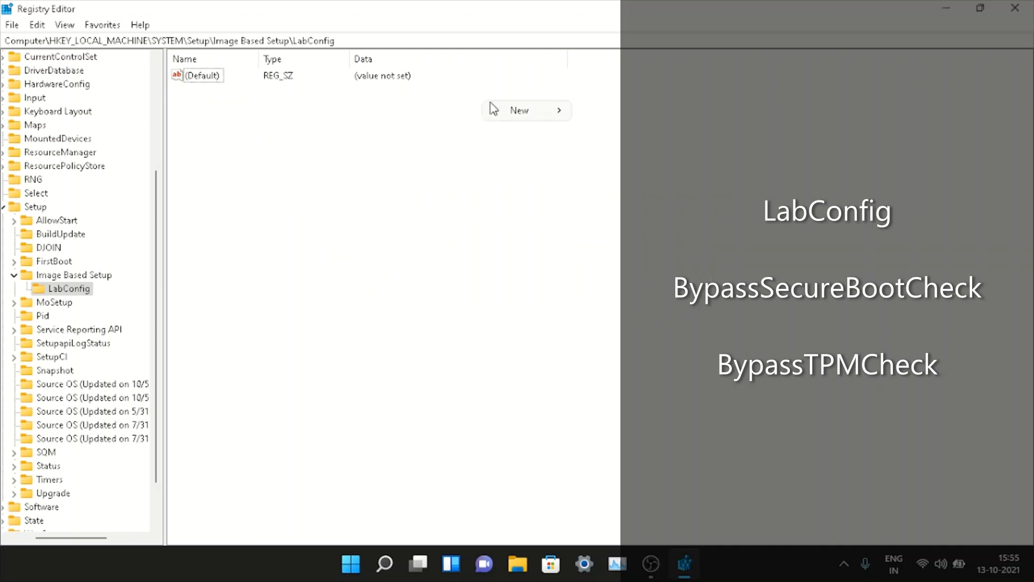
mouse_move(517, 111)
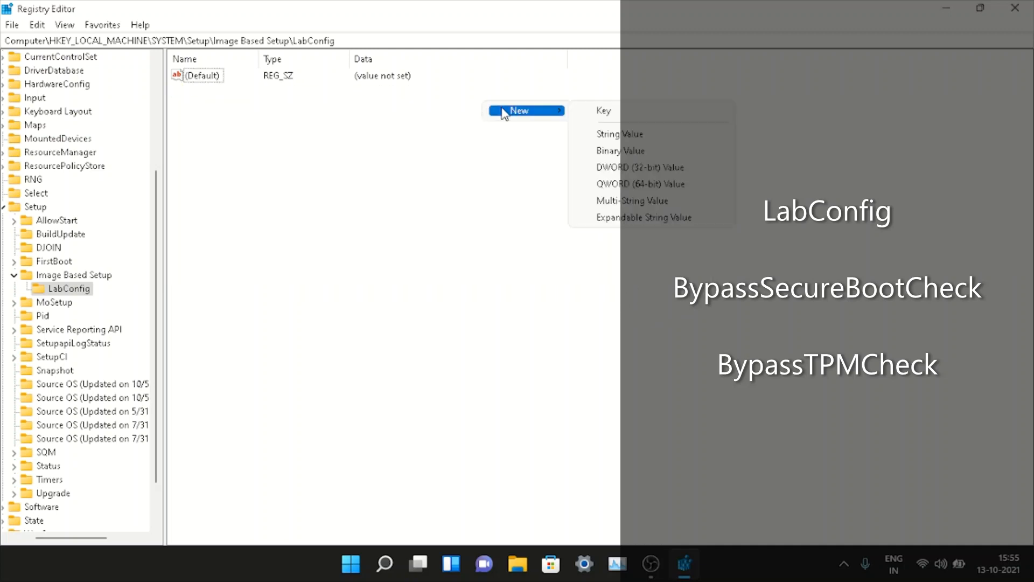
click(640, 167)
key(BackSpace)
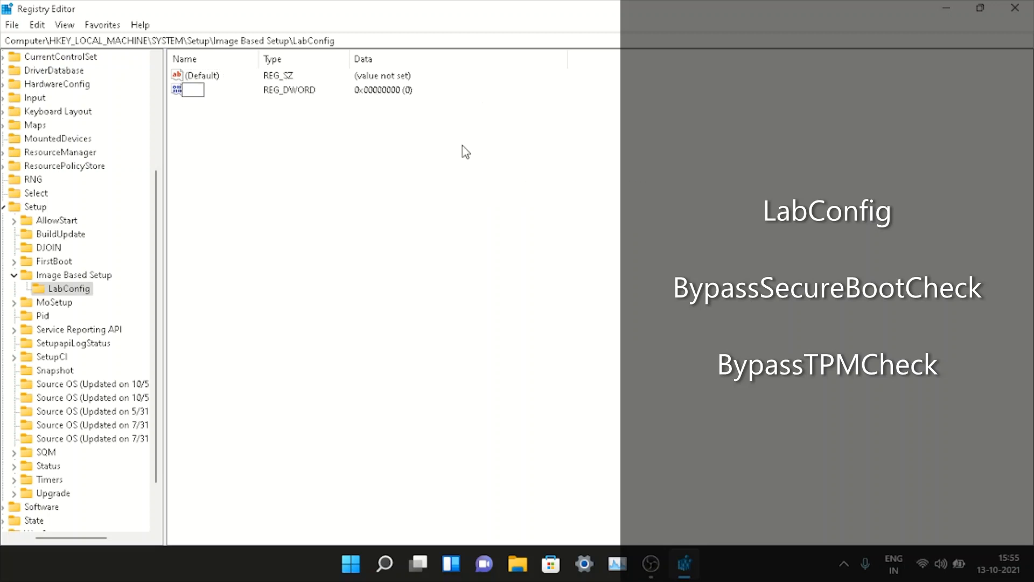
text(BypassSecure)
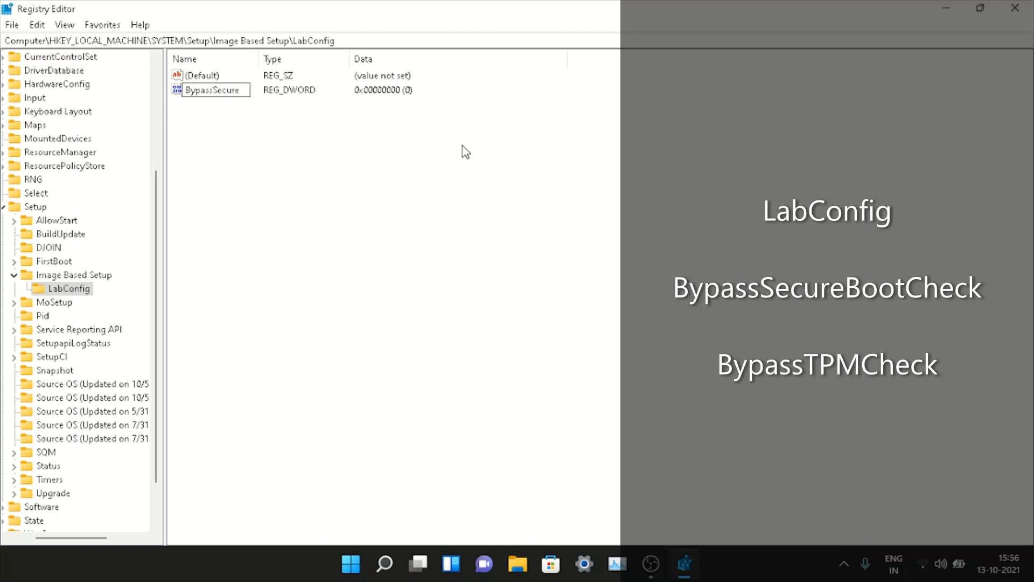
text(BootCheck)
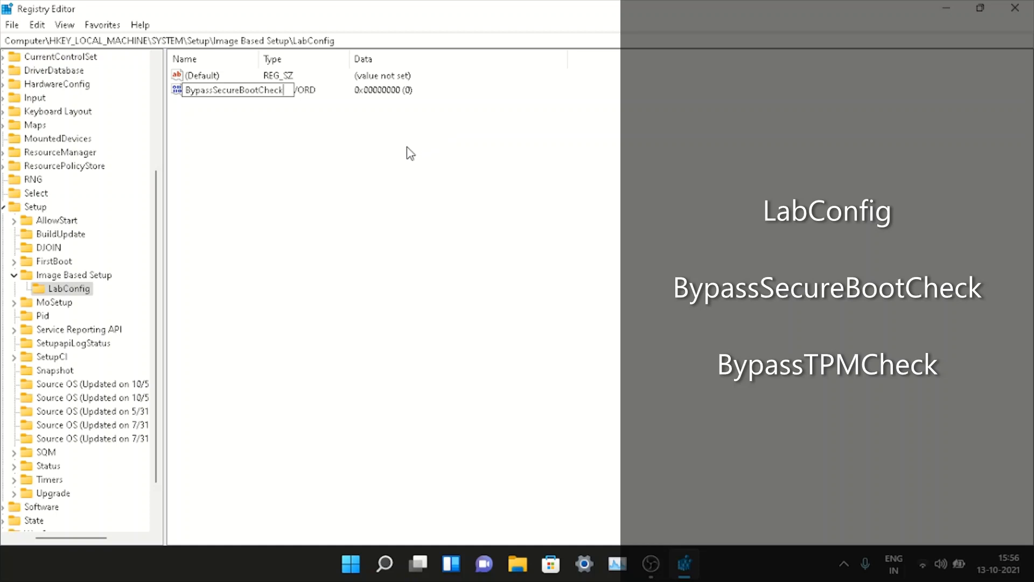
key(Return)
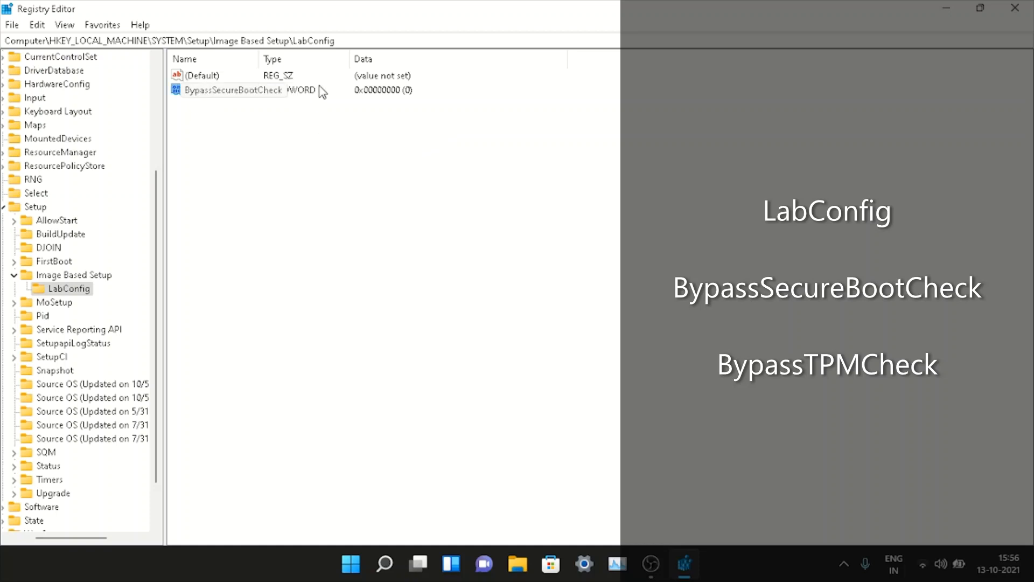
- Set the value data of BypassSecureBootCheck to 1, keeping the hexadecimal base
right_click(233, 95)
click(244, 99)
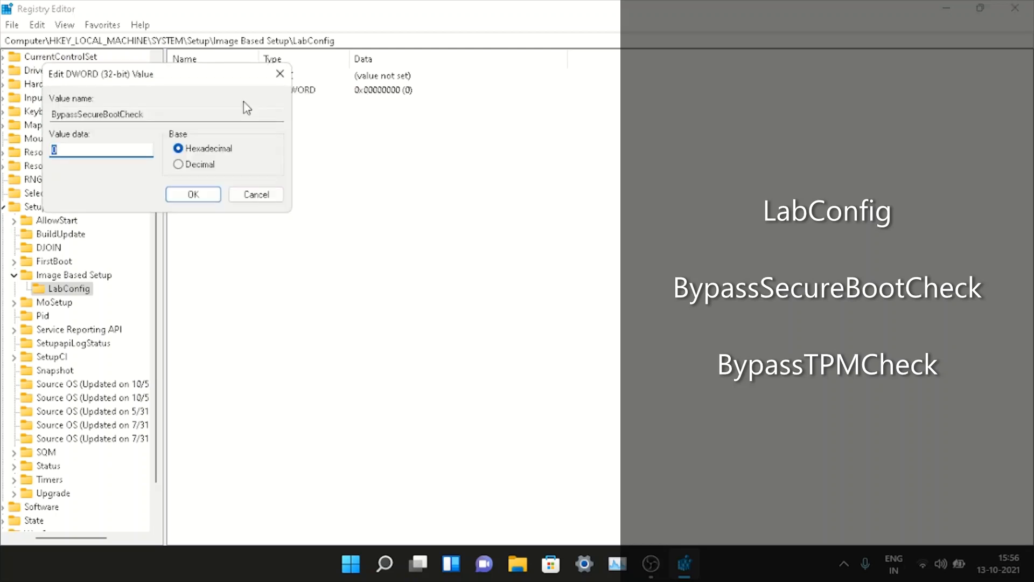
key(BackSpace)
text(1)
click(193, 194)
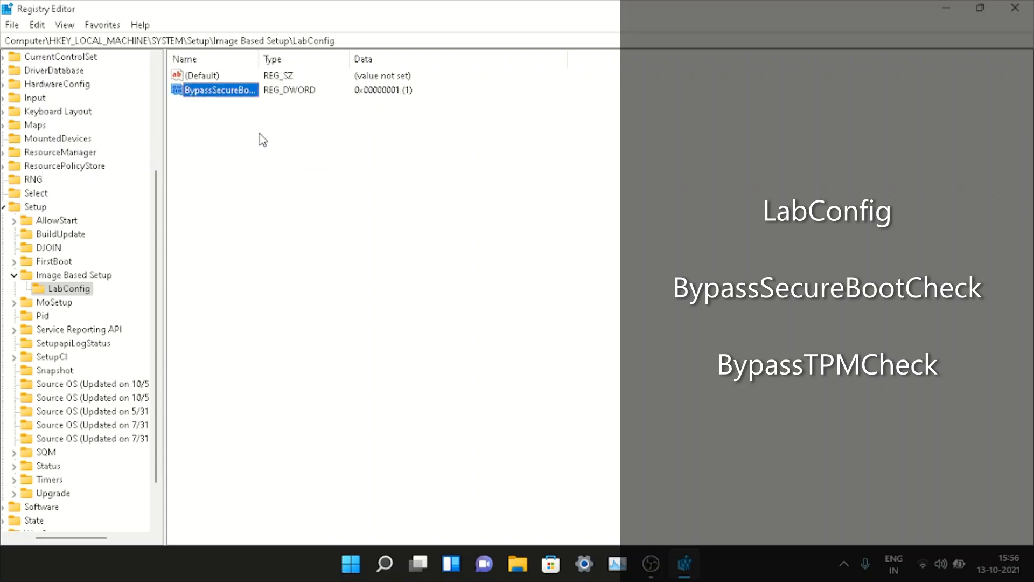
right_click(260, 160)
mouse_move(290, 171)
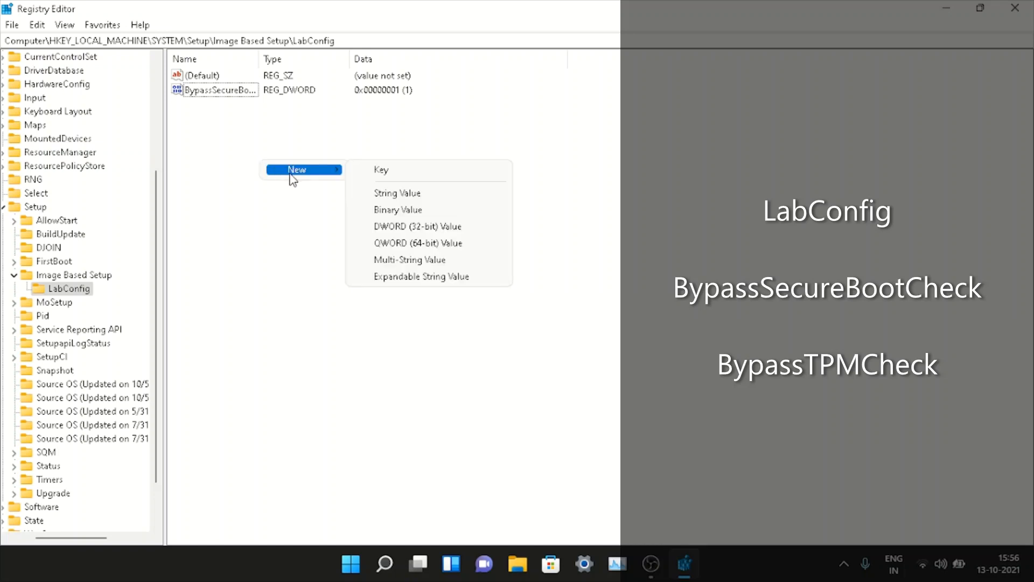
click(385, 228)
key(BackSpace)
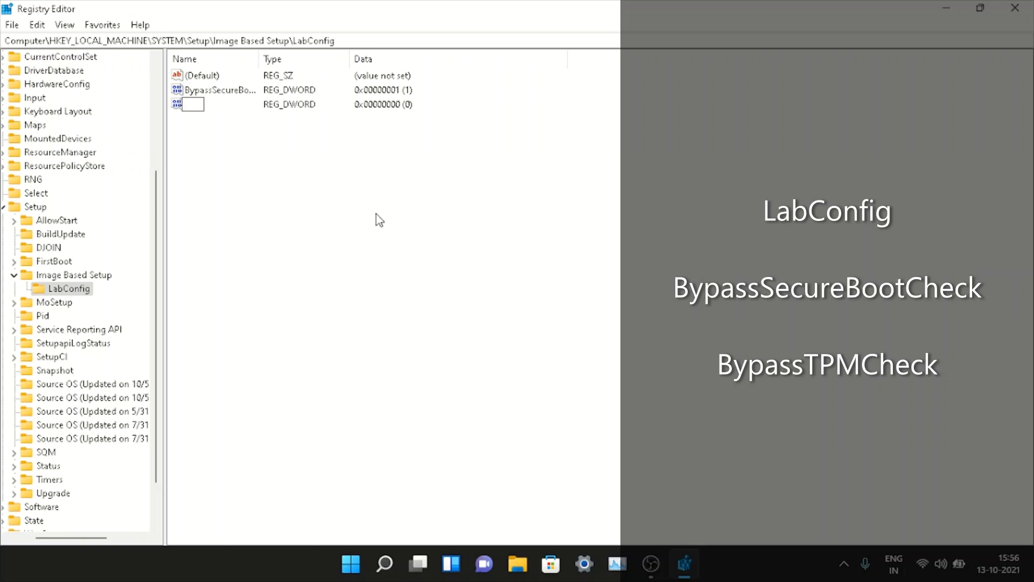
click(369, 205)
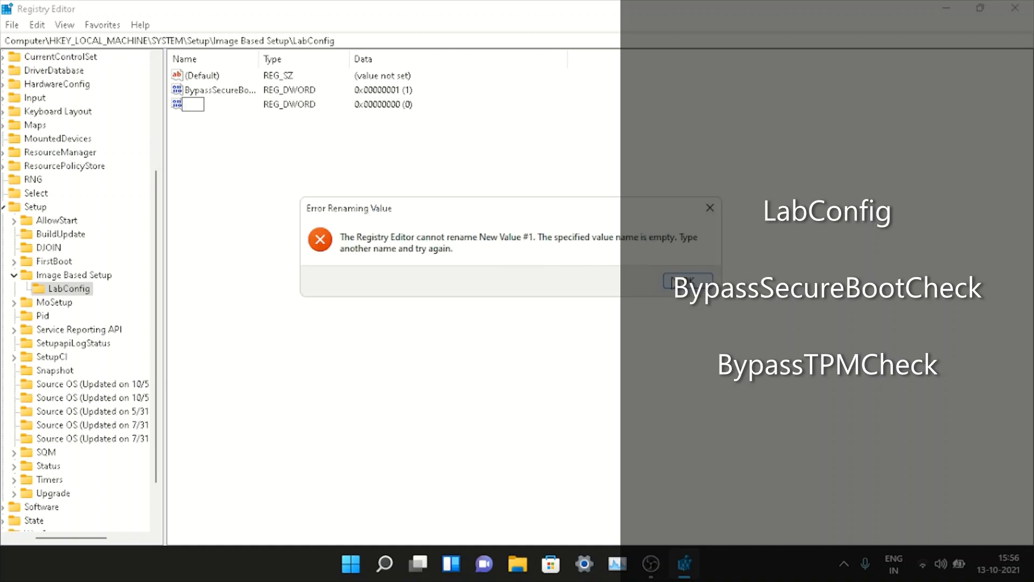
click(672, 278)
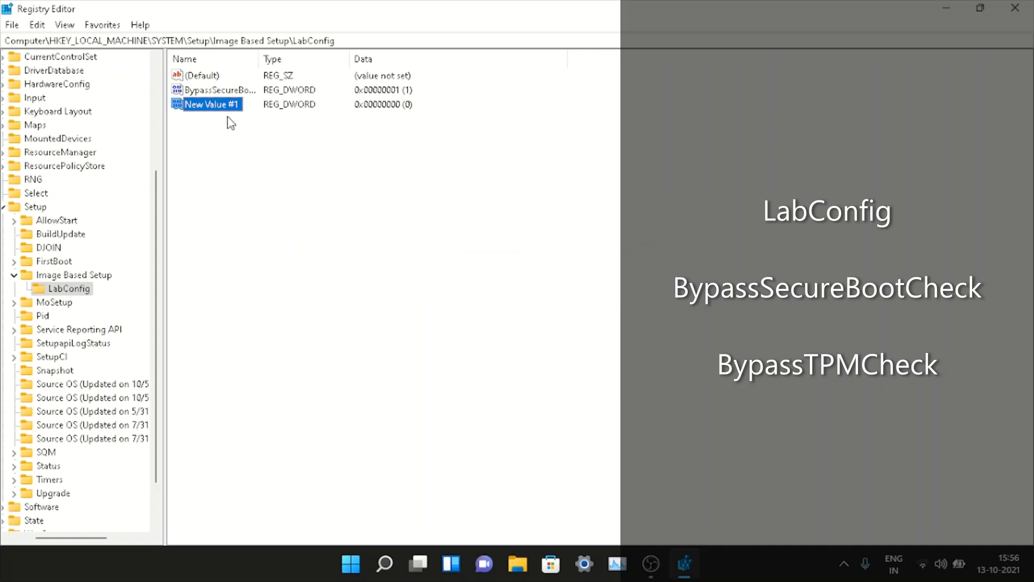
right_click(223, 106)
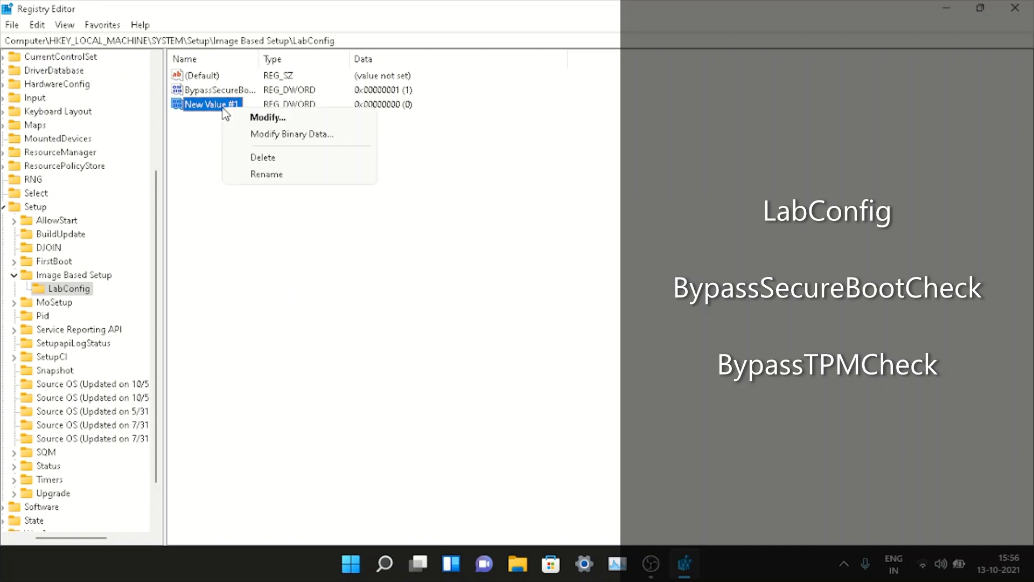
click(255, 173)
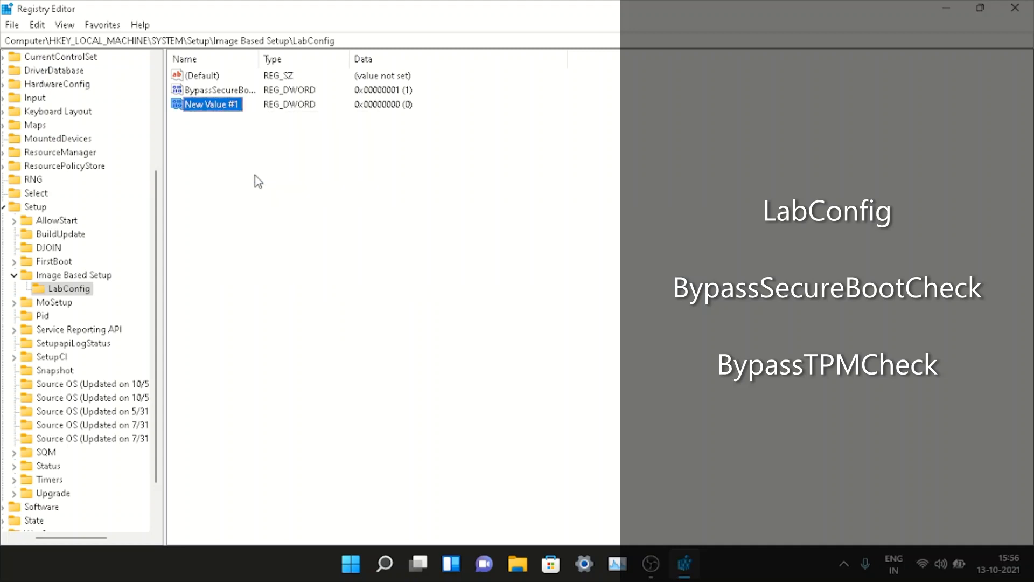
right_click(227, 106)
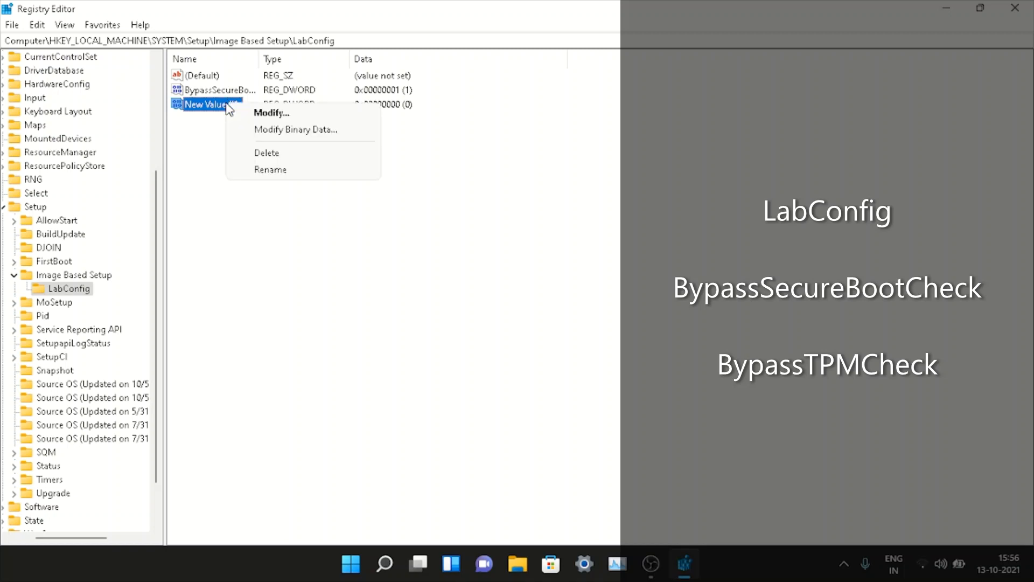
click(272, 153)
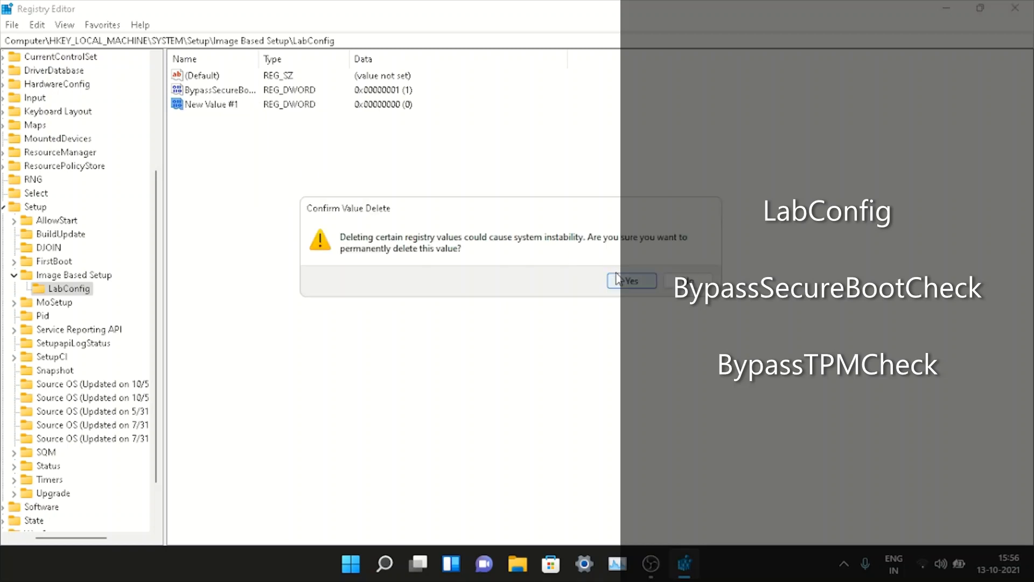
click(632, 280)
- Create a DWORD (32-bit) value named BypassTPMCheck in the LabConfig key
right_click(427, 160)
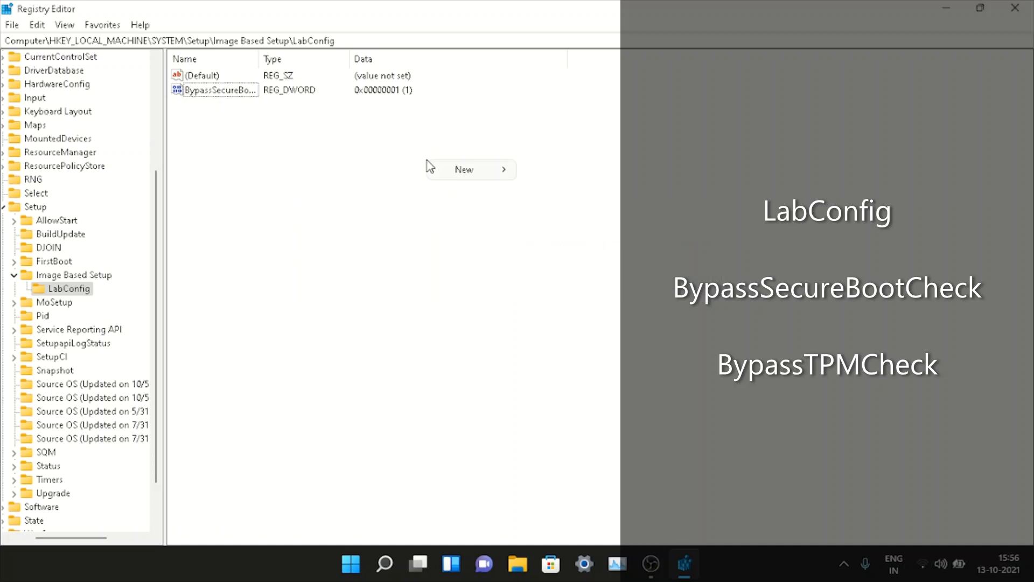
mouse_move(452, 171)
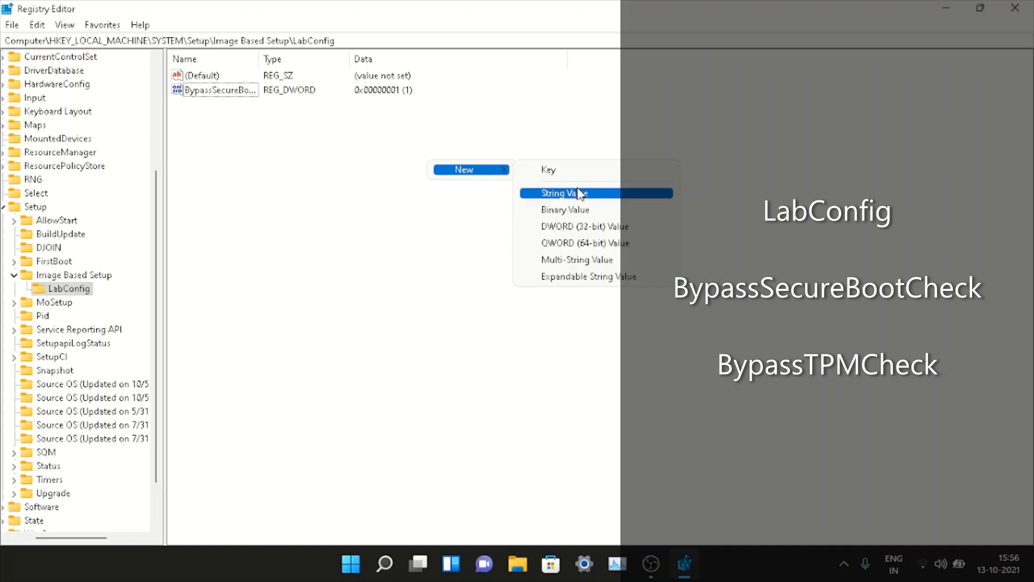
click(598, 229)
key(BackSpace)
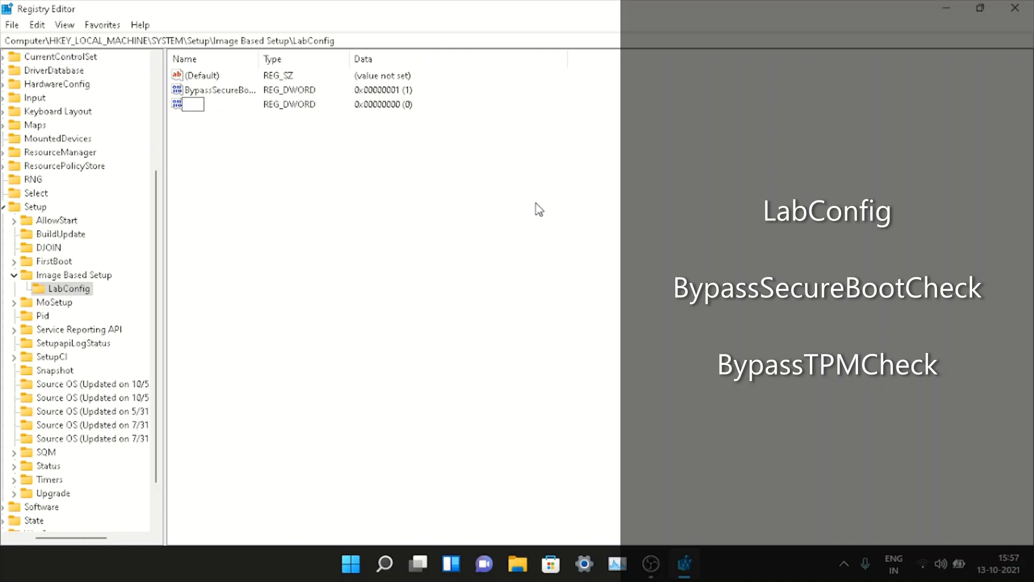
text(BypassTPMCheck)
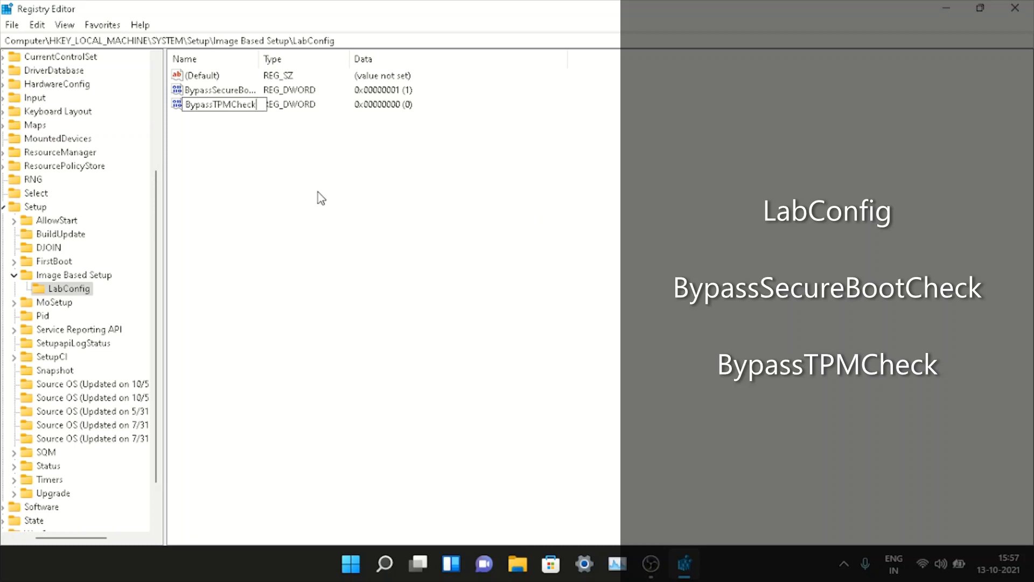
key(Return)
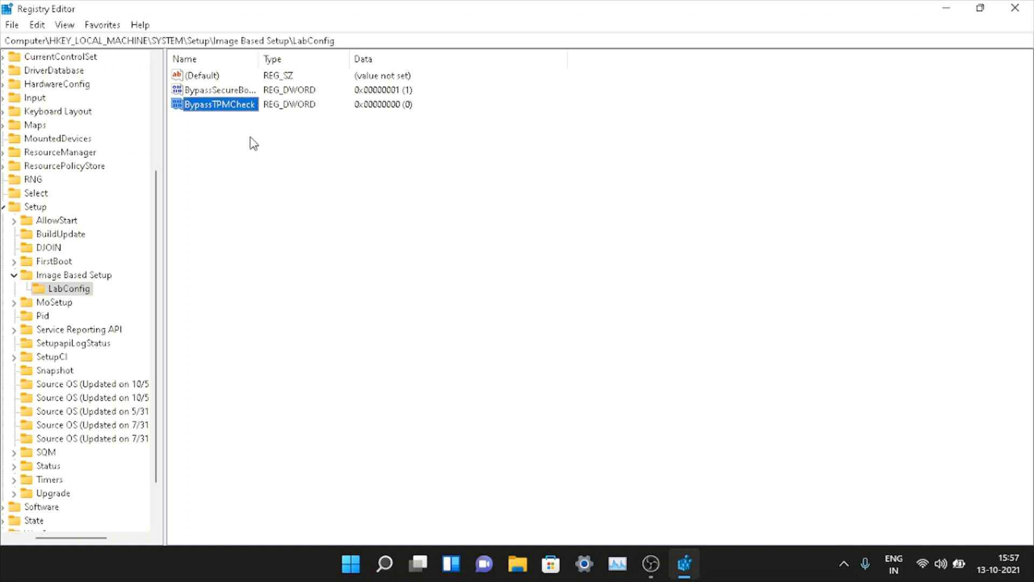
click(270, 203)
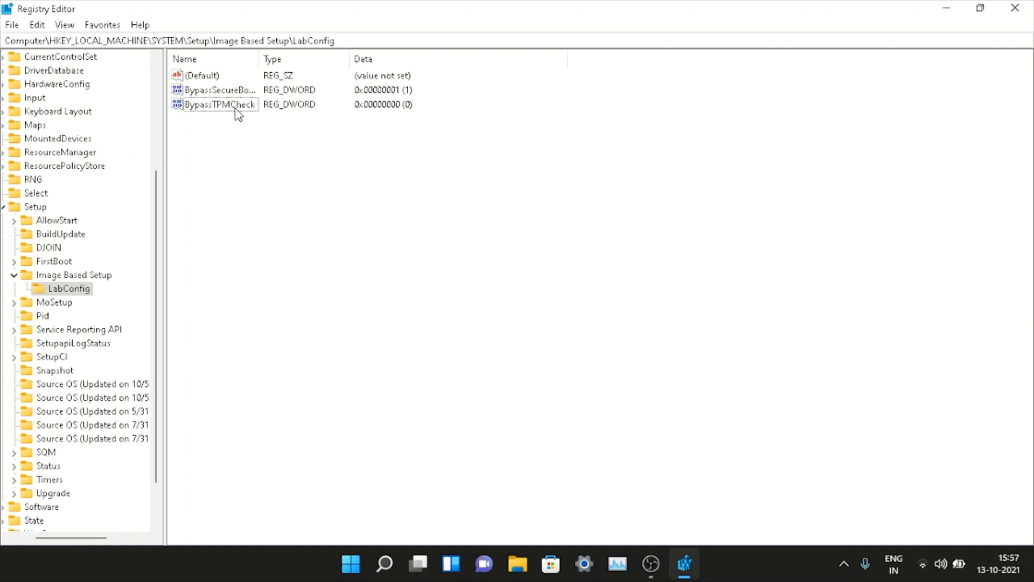
- Set the value data of BypassTPMCheck to 1, keeping the hexadecimal base
click(236, 113)
right_click(237, 113)
click(248, 118)
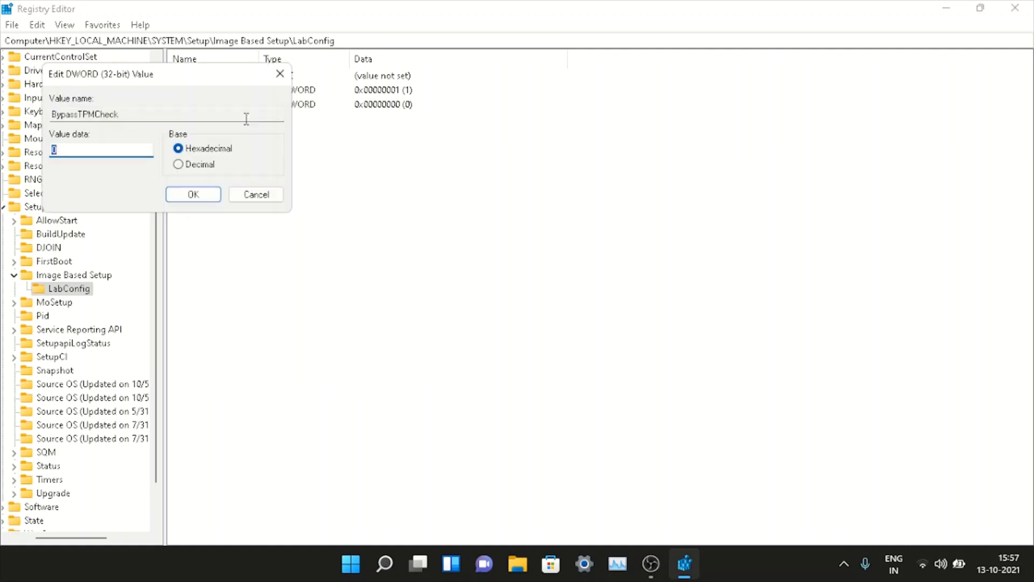
click(110, 151)
key(BackSpace)
text(1)
click(208, 198)
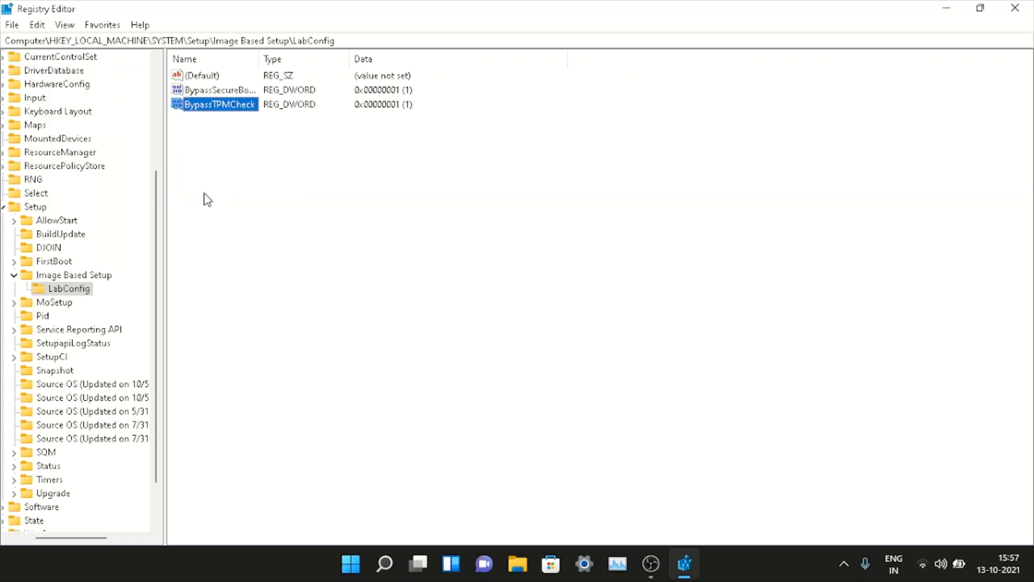
- Close the Registry Editor and refresh the desktop
click(316, 128)
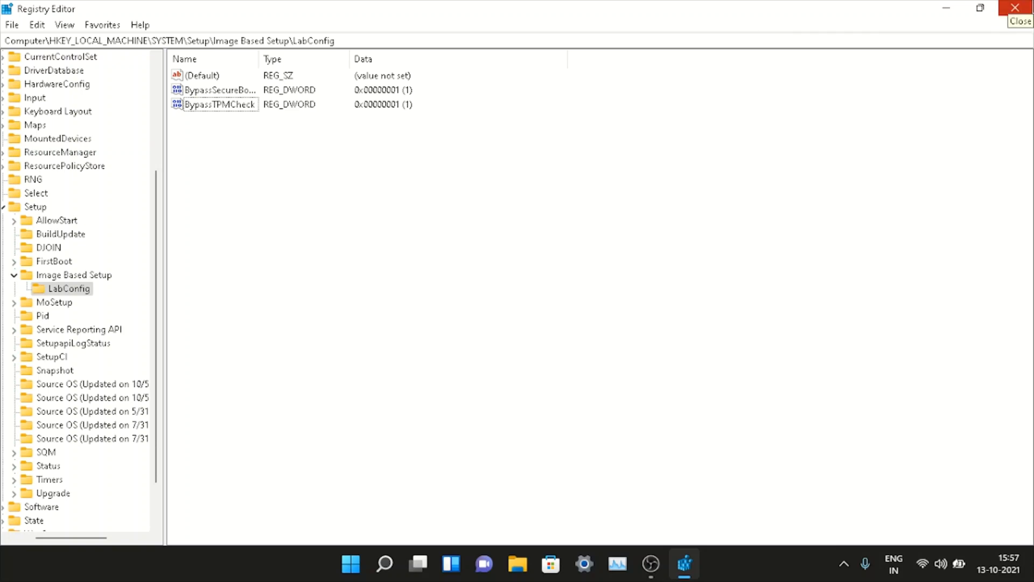
click(1015, 8)
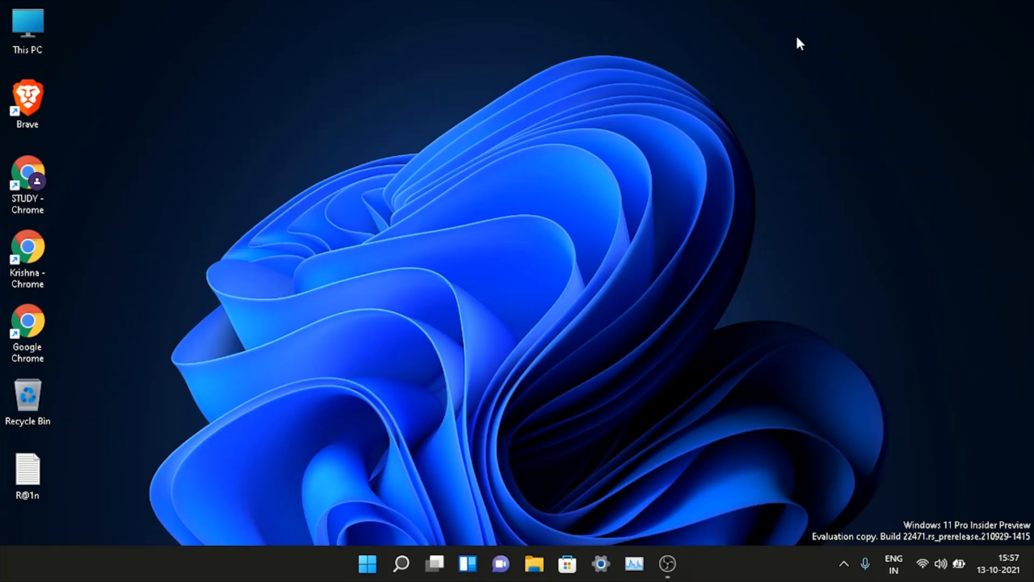
right_click(809, 68)
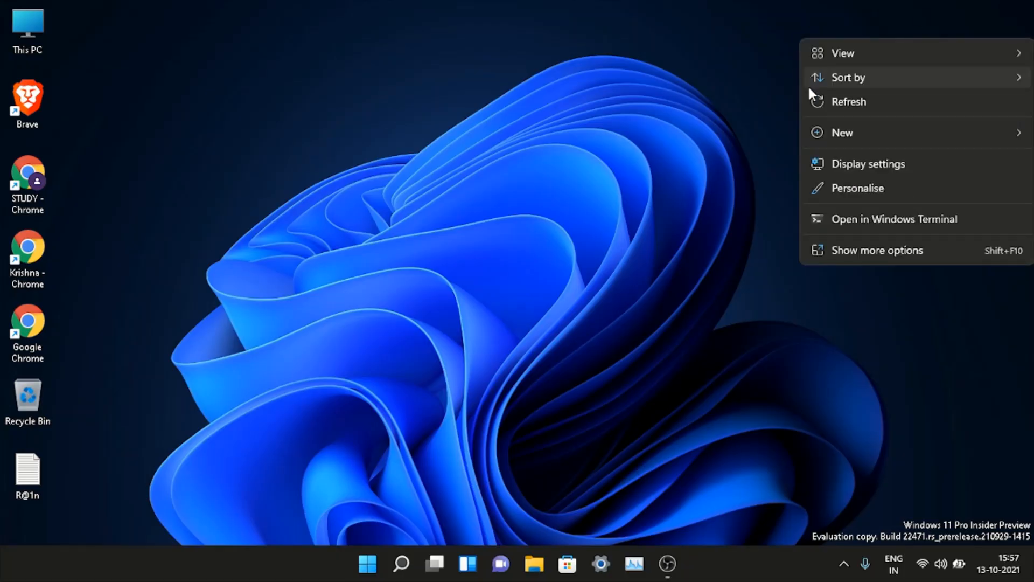
click(813, 101)
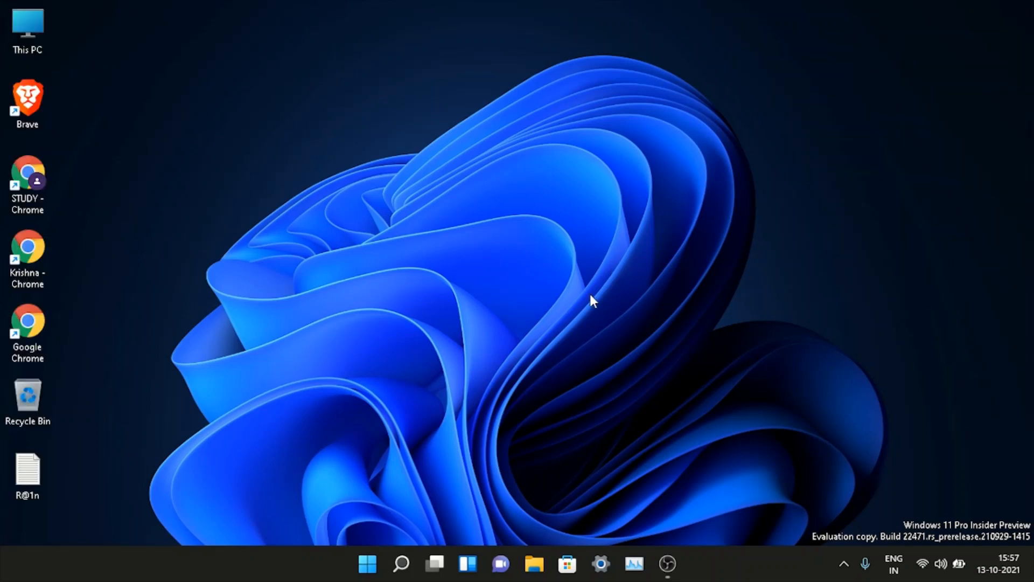
- Start a check for updates on the Windows Update page of Settings, and close Settings
click(369, 564)
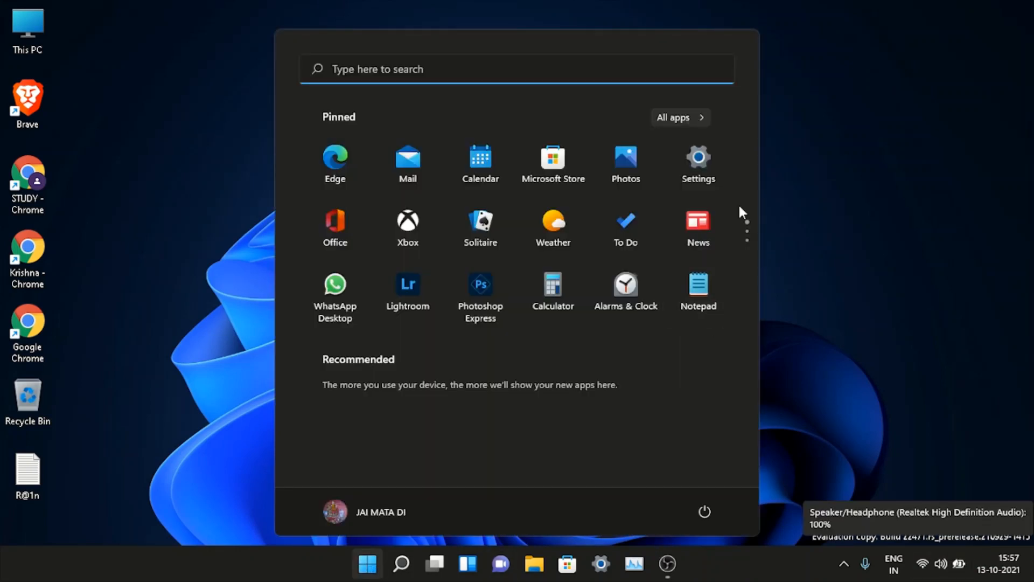
click(699, 162)
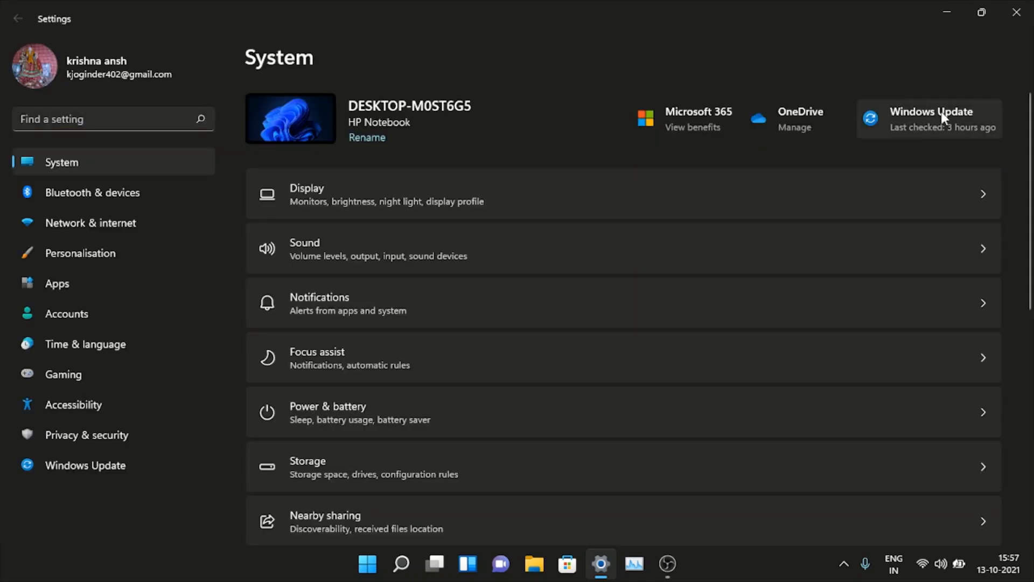
click(942, 116)
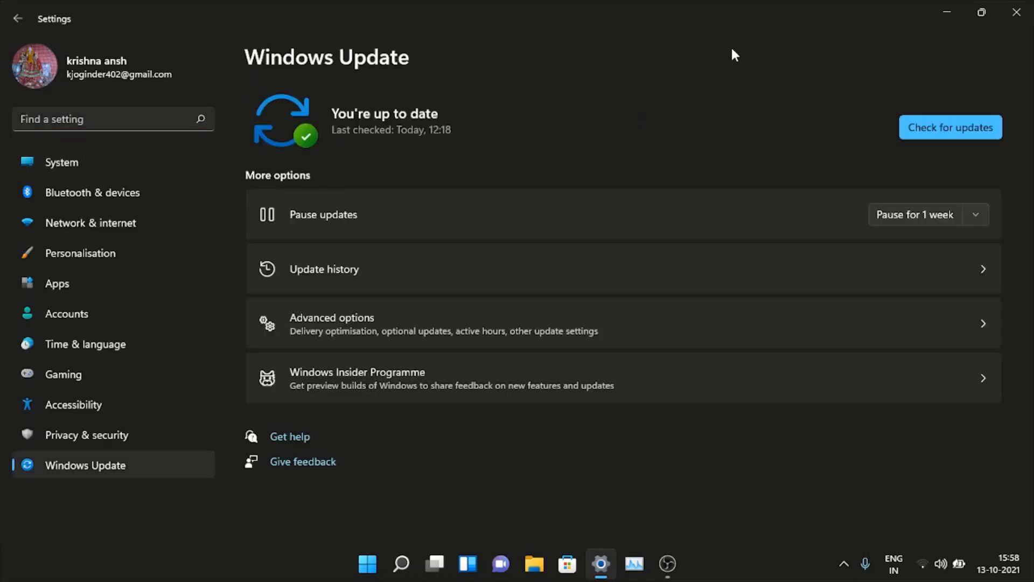
click(930, 124)
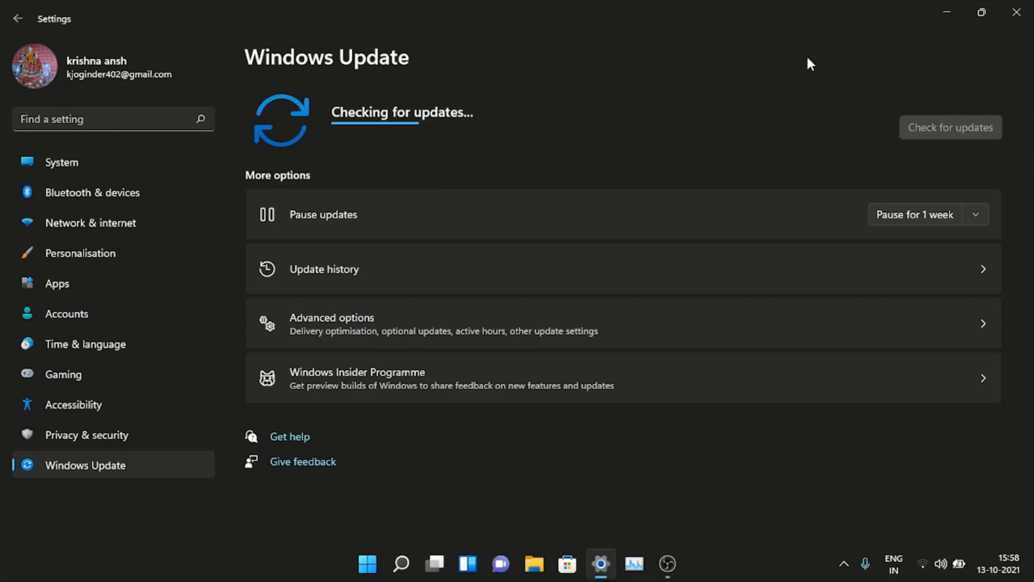
click(1016, 12)
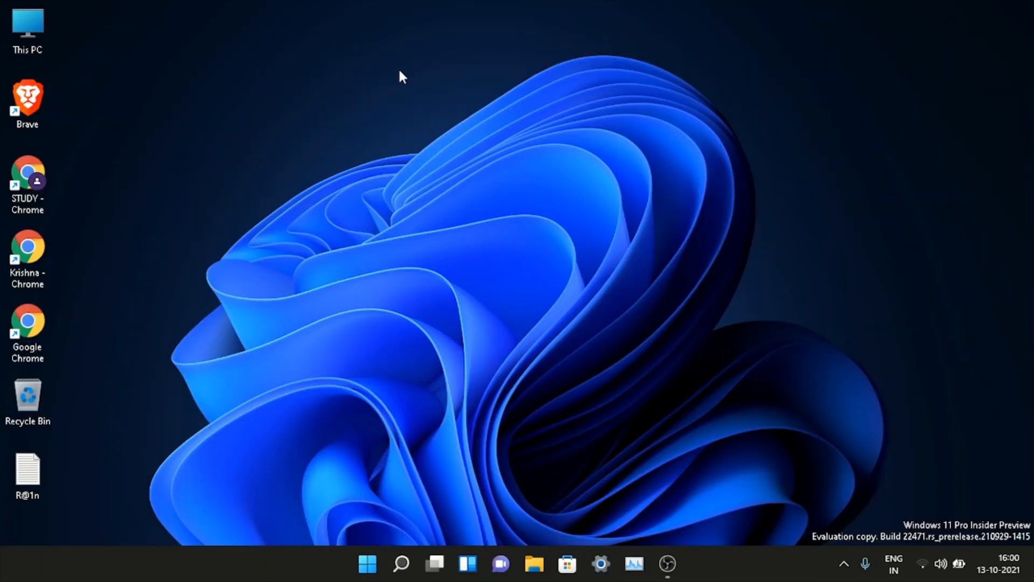
- Open Local Disk (C:) from This PC in File Explorer and show its hidden items
double_click(22, 34)
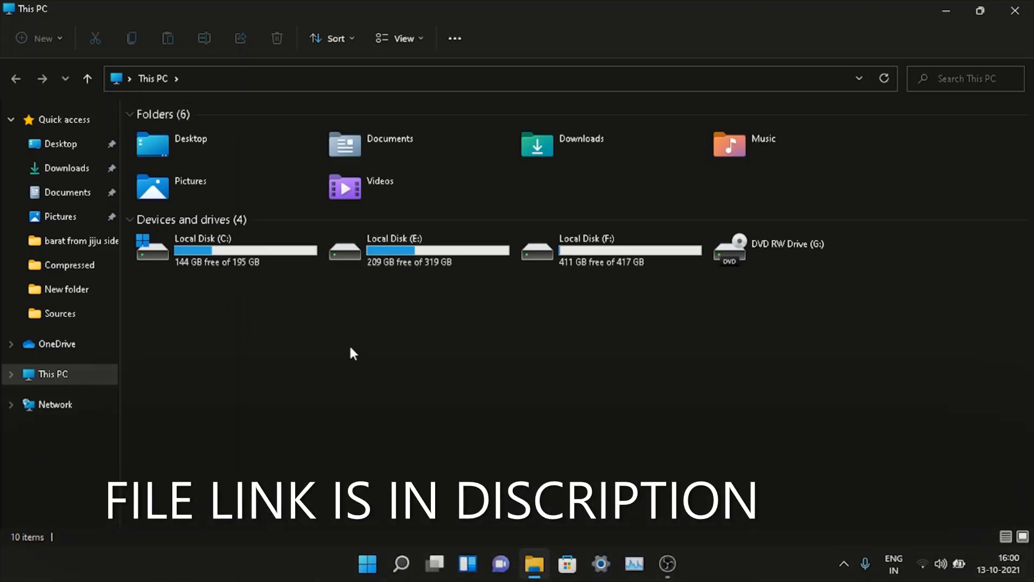
double_click(248, 268)
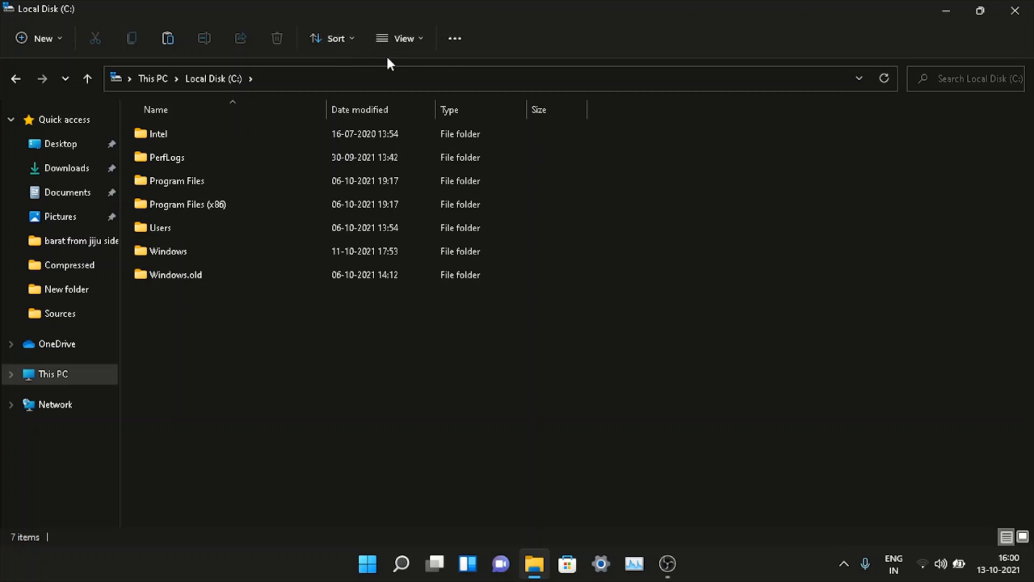
click(399, 39)
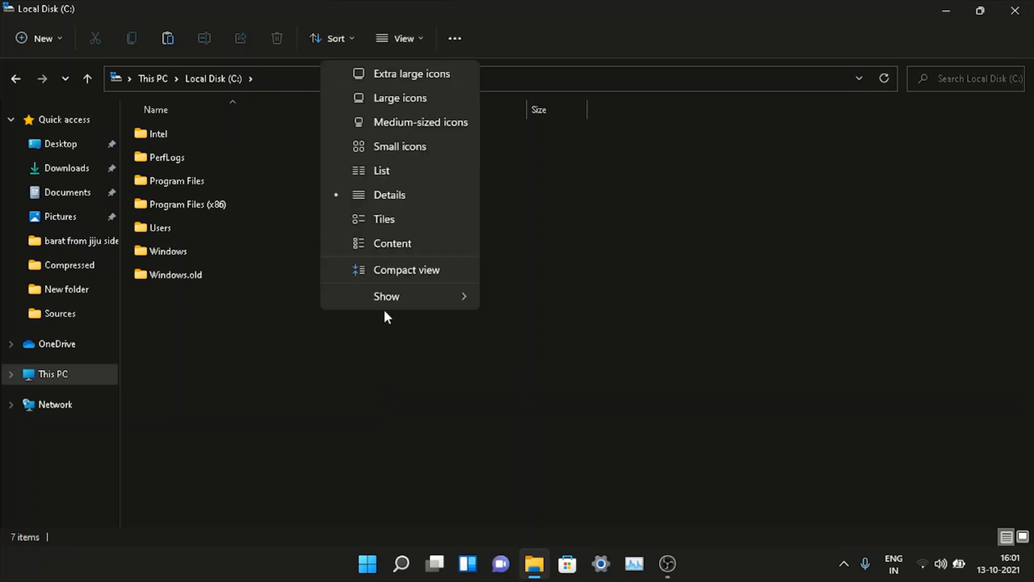
mouse_move(383, 299)
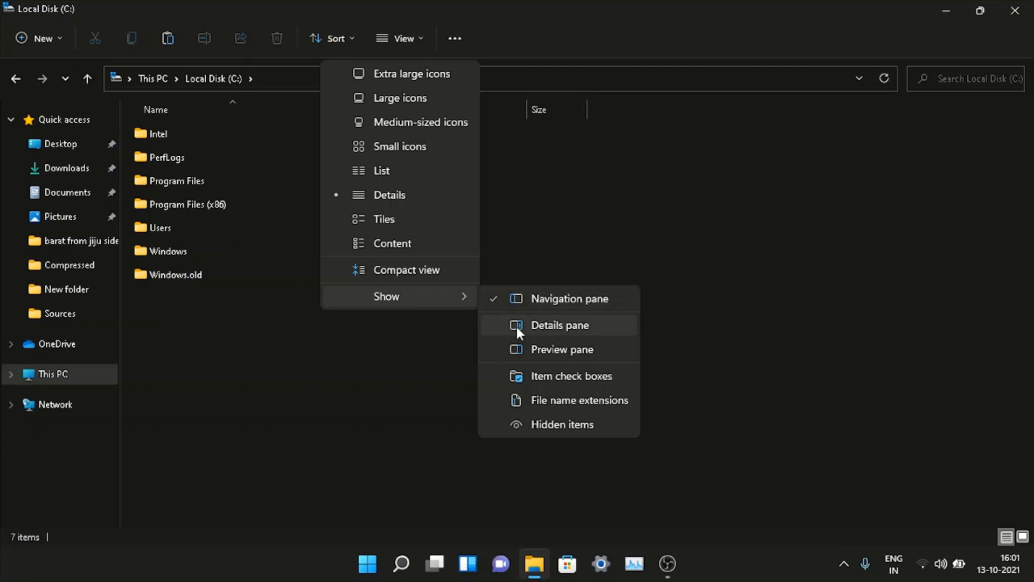
click(521, 428)
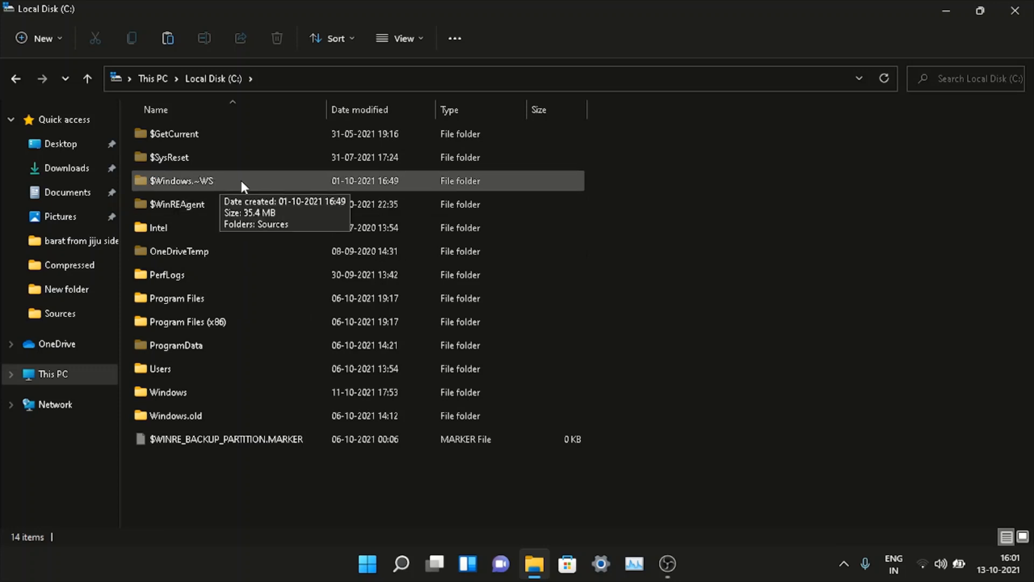
- Open the Sources folder inside the hidden $Windows.~WS folder
double_click(241, 180)
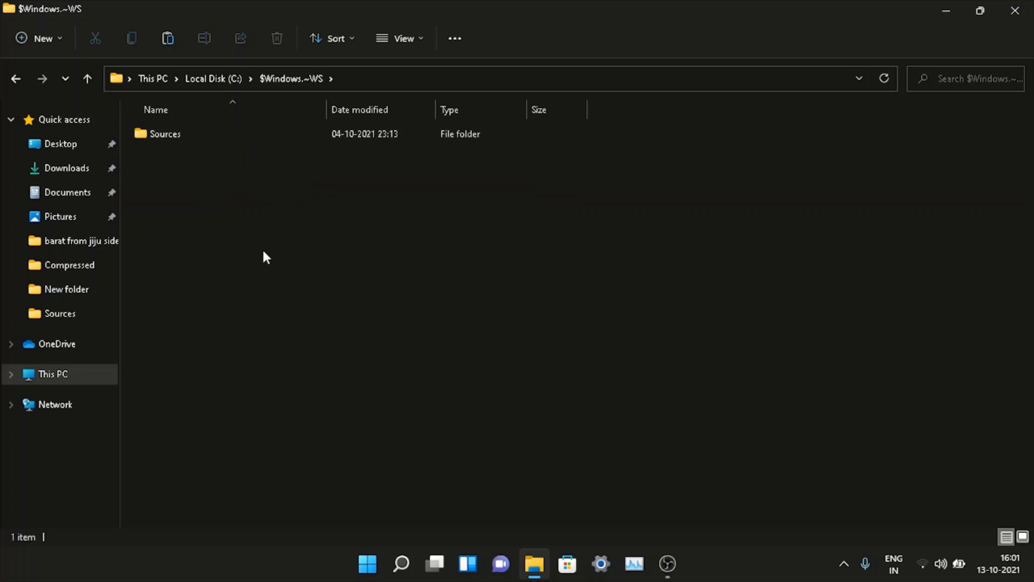
click(206, 135)
double_click(205, 133)
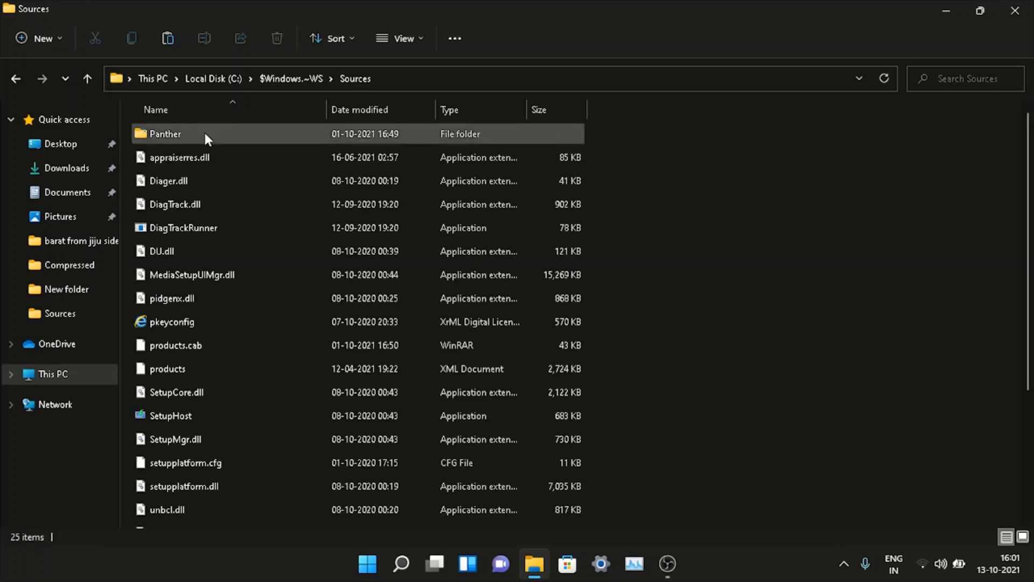
- Paste the copied appraiserres.dll into the Sources folder, replacing the existing file and granting administrator permission
right_click(752, 177)
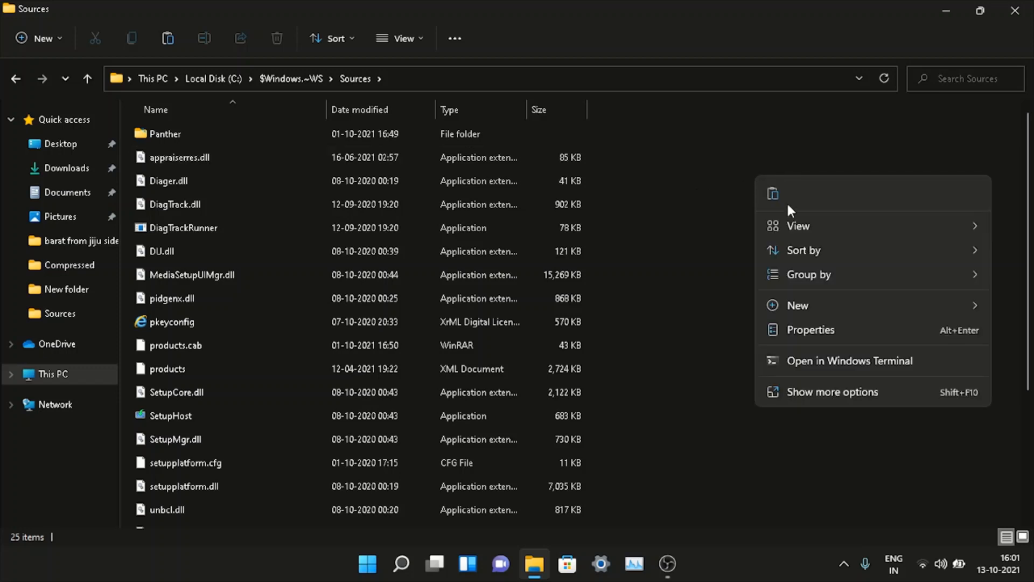
click(774, 193)
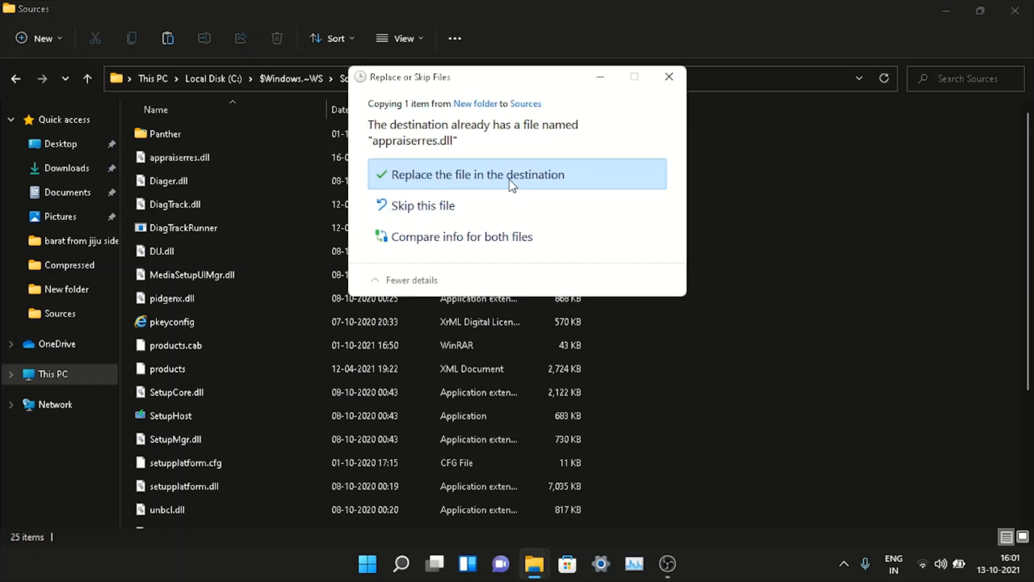
click(478, 183)
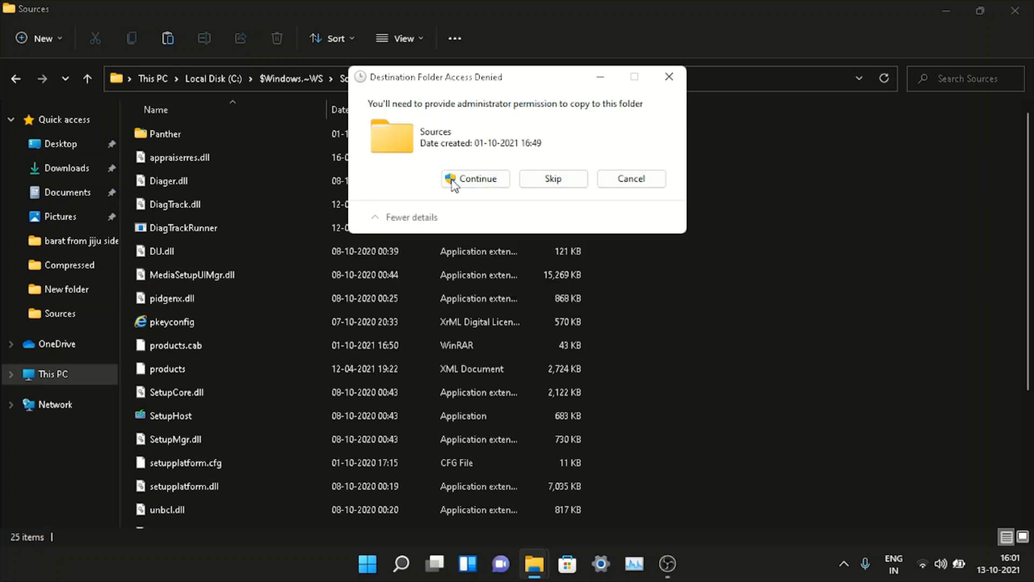
click(452, 180)
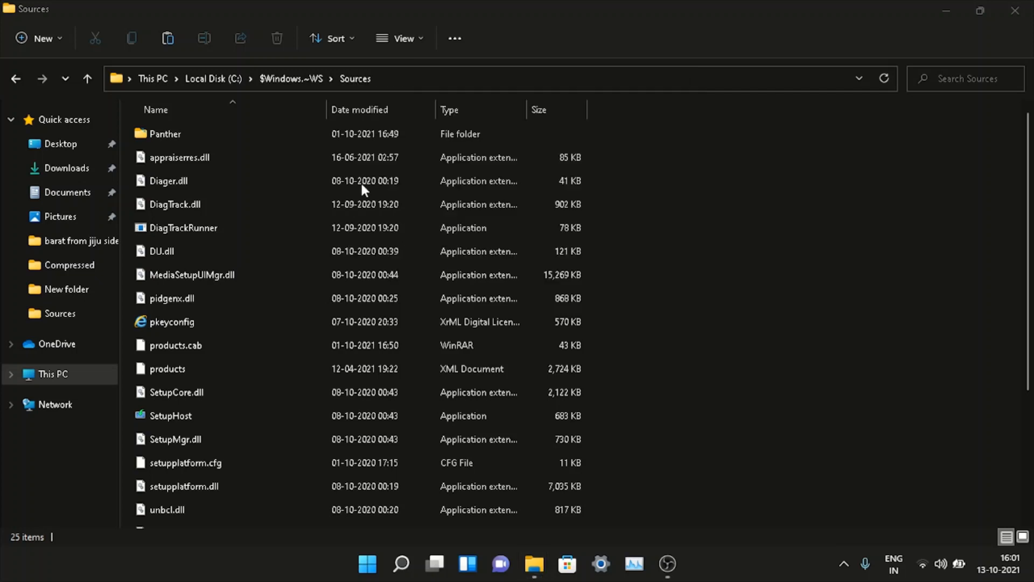
click(214, 161)
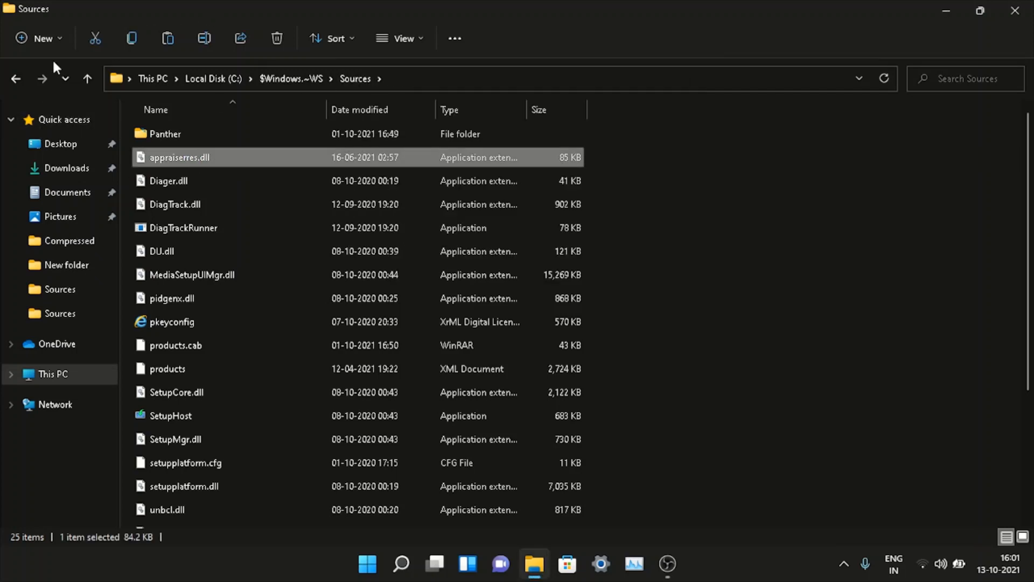
- Return to Local Disk (C:), turn off the display of hidden items, and close File Explorer
click(15, 79)
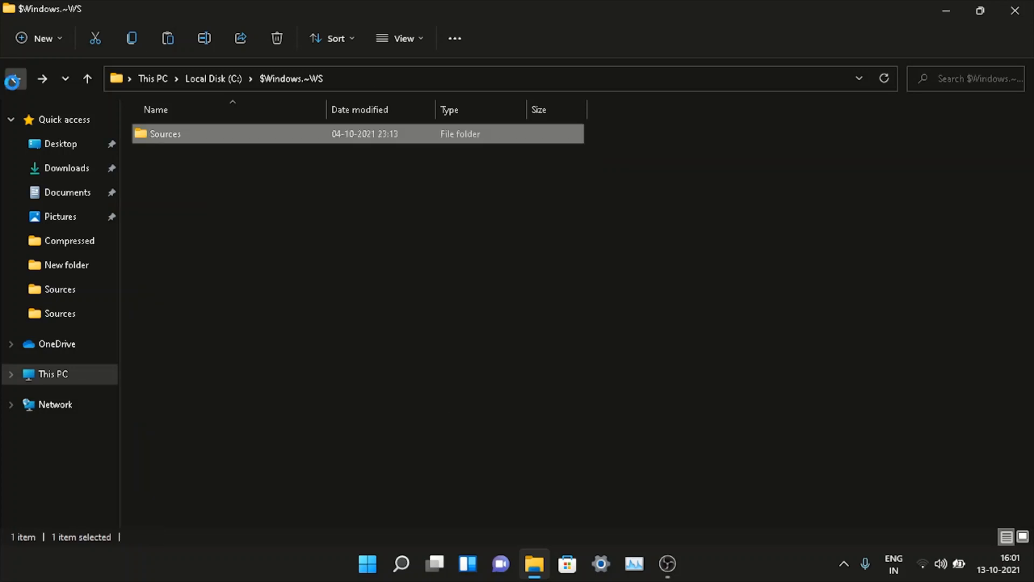
click(14, 80)
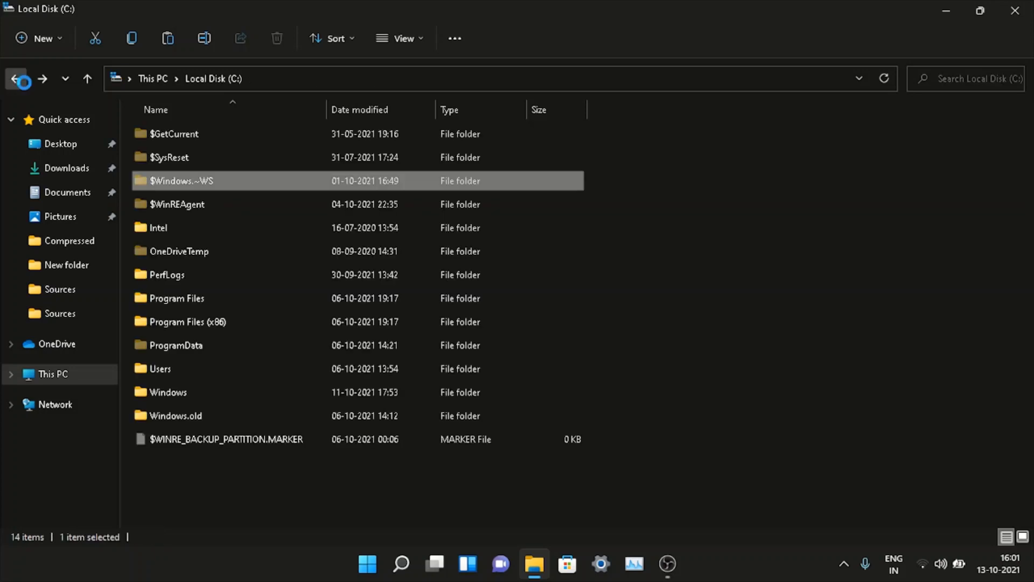
click(412, 35)
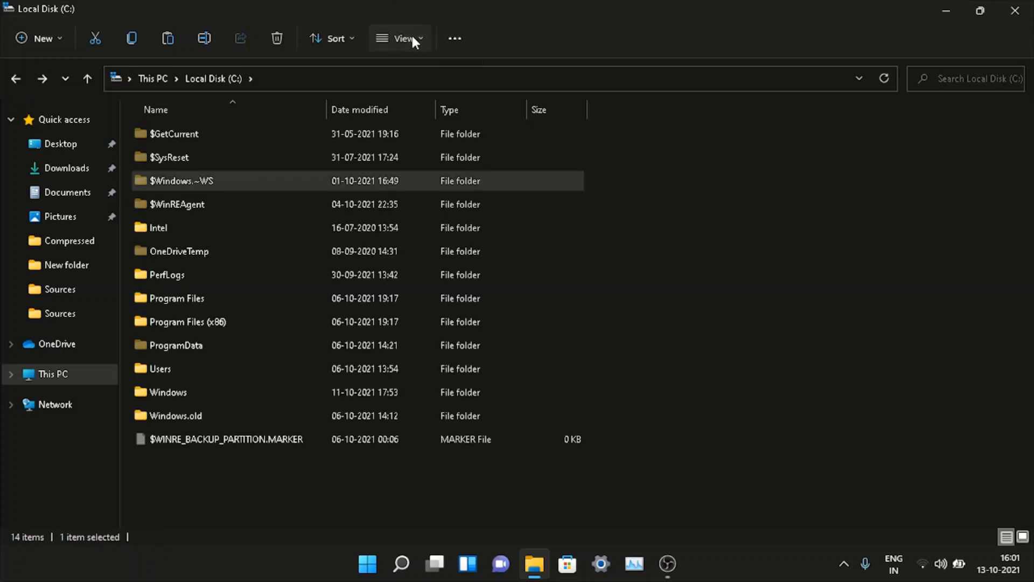
mouse_move(428, 295)
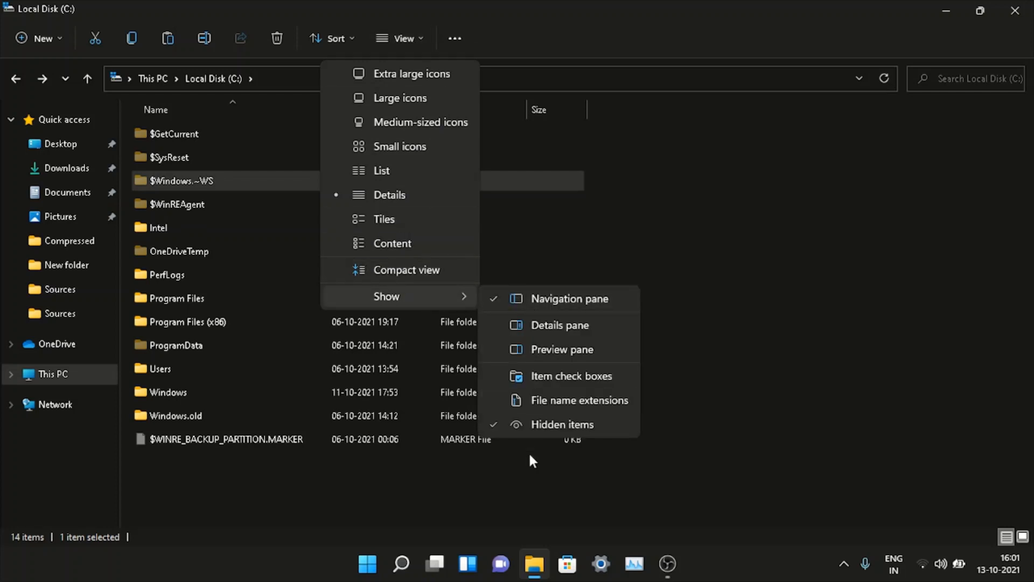
click(525, 428)
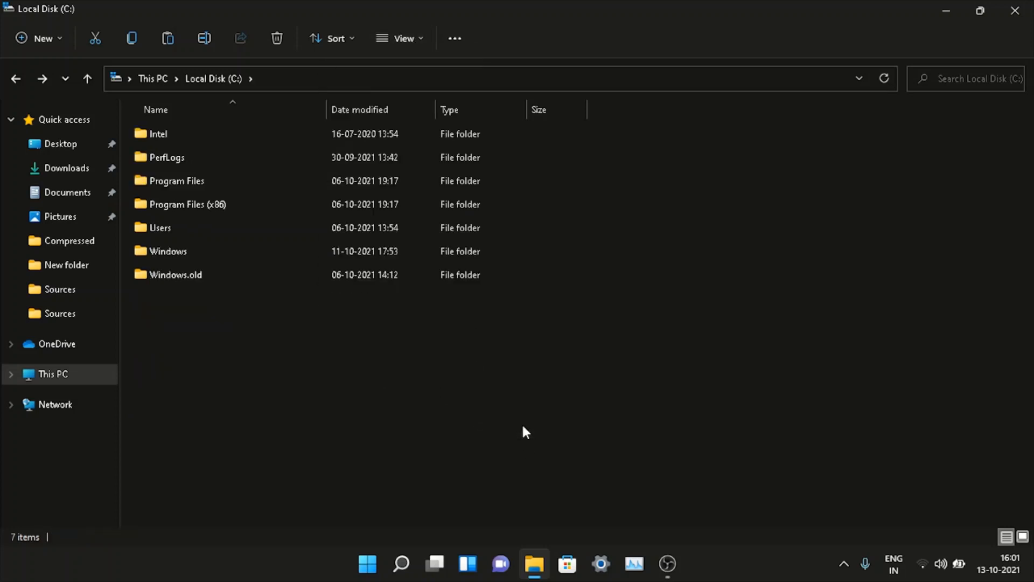
click(1015, 10)
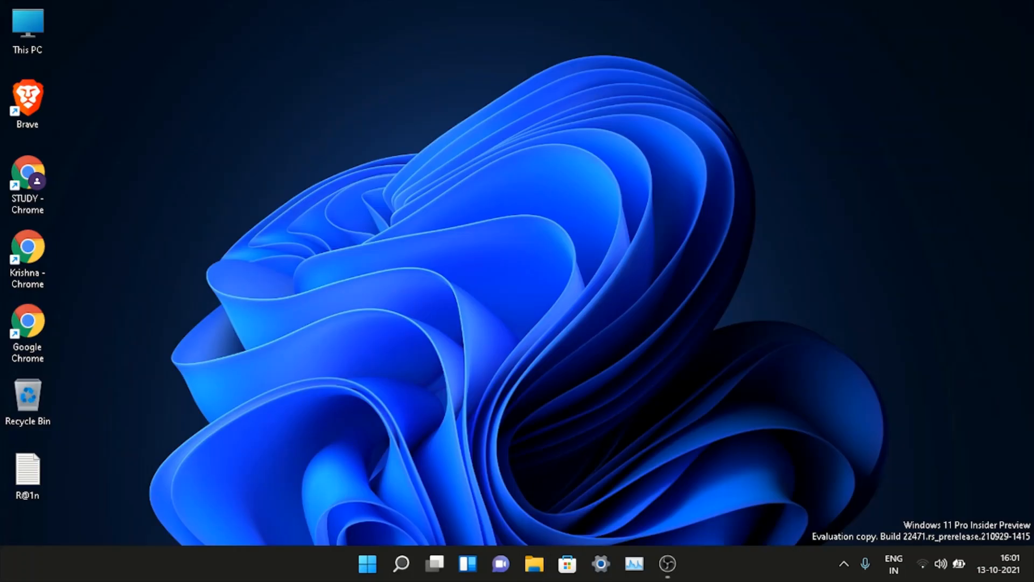
- Open the Windows Update page in Settings to check the status of the available updates
click(602, 574)
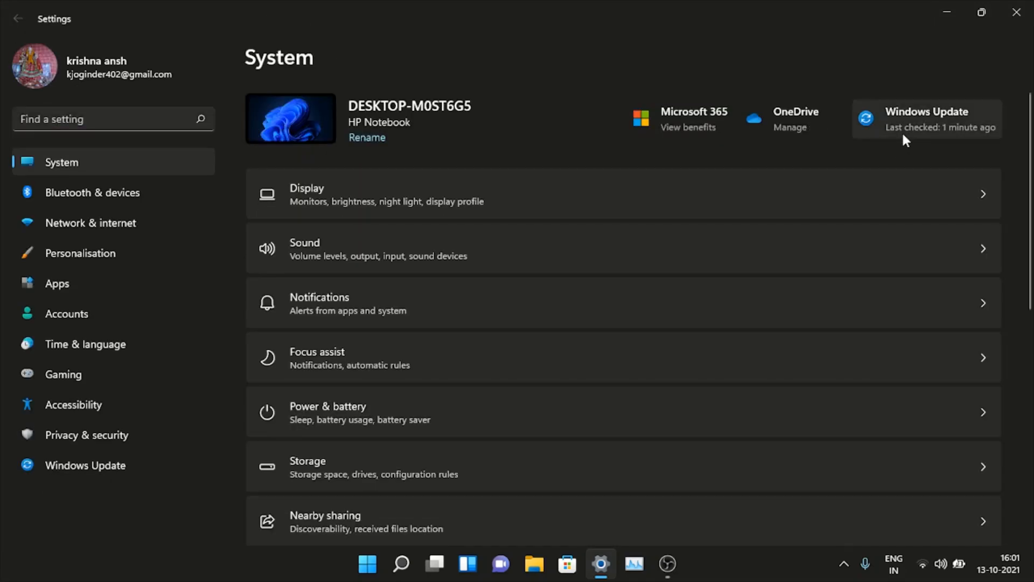
click(901, 131)
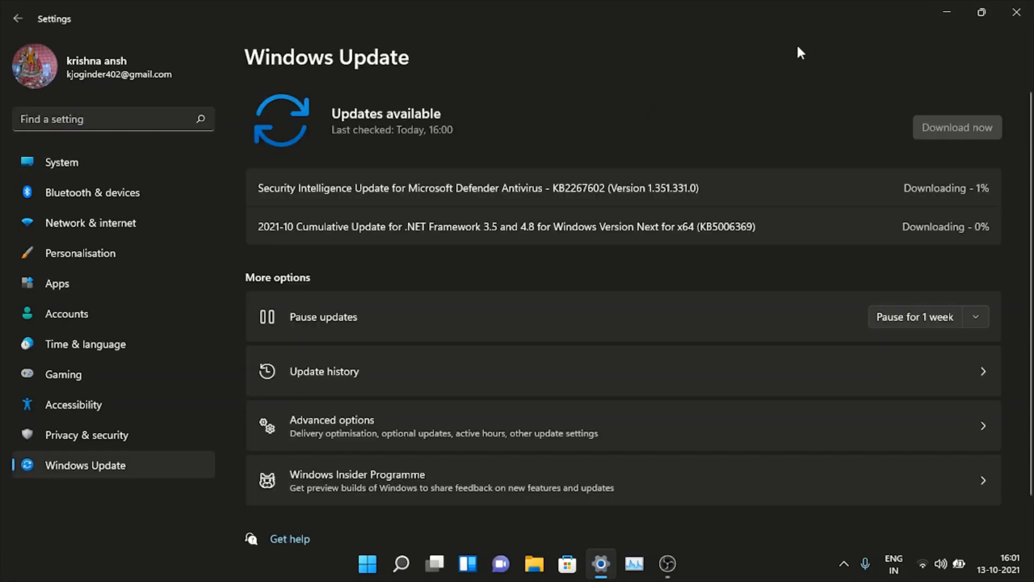